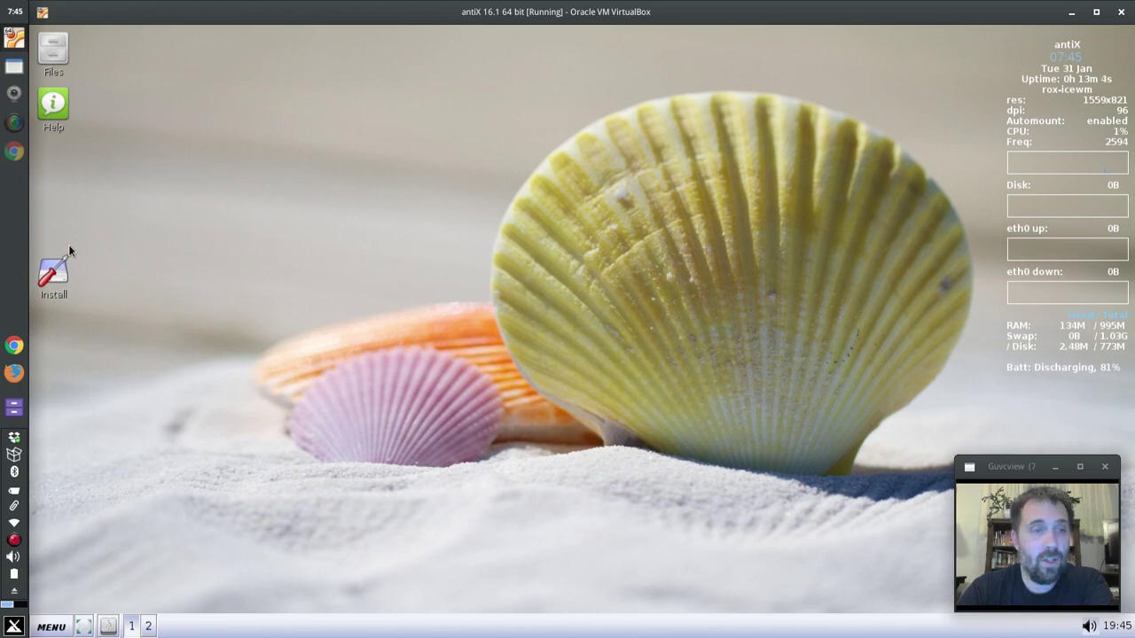
- Set the Debian and antiX repositories to Jessie in antixsources and let the installer start
click(54, 275)
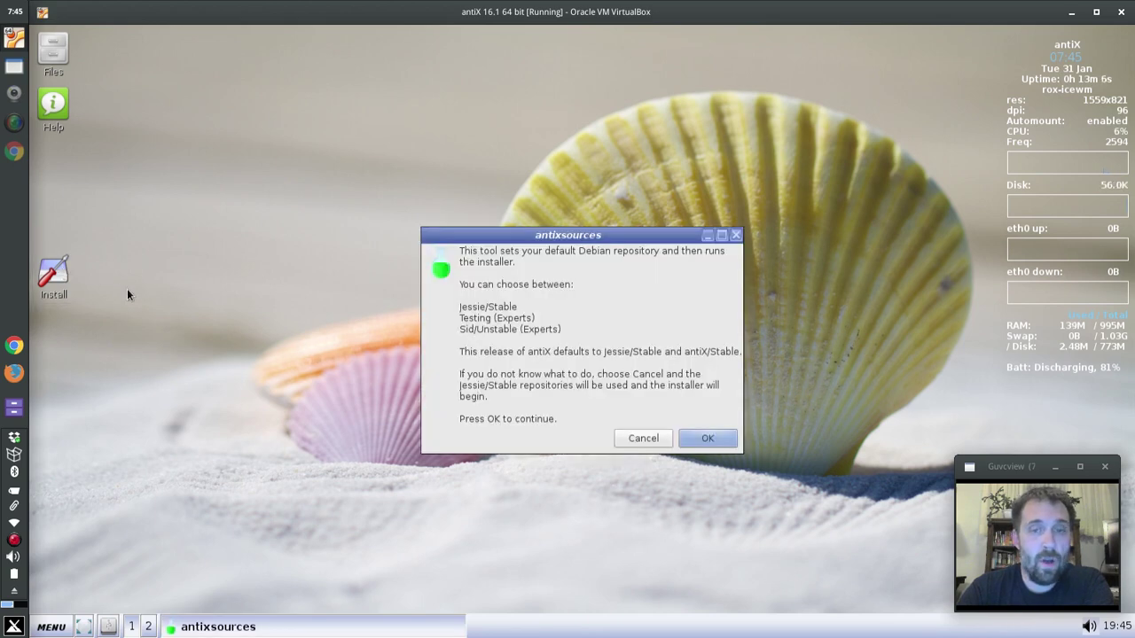
click(709, 439)
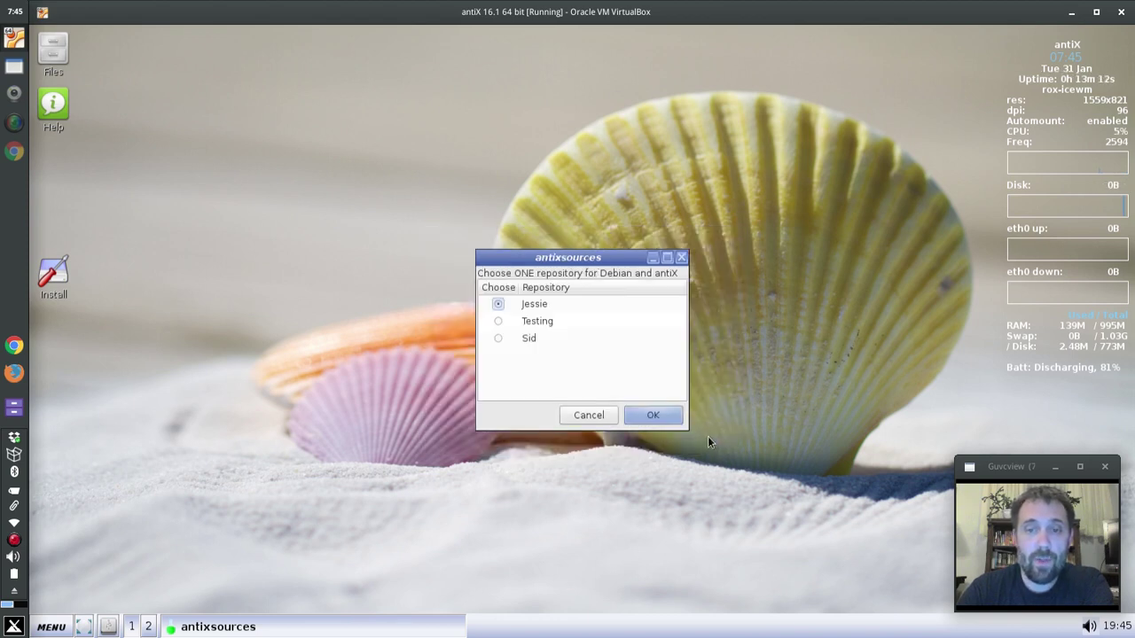
click(669, 424)
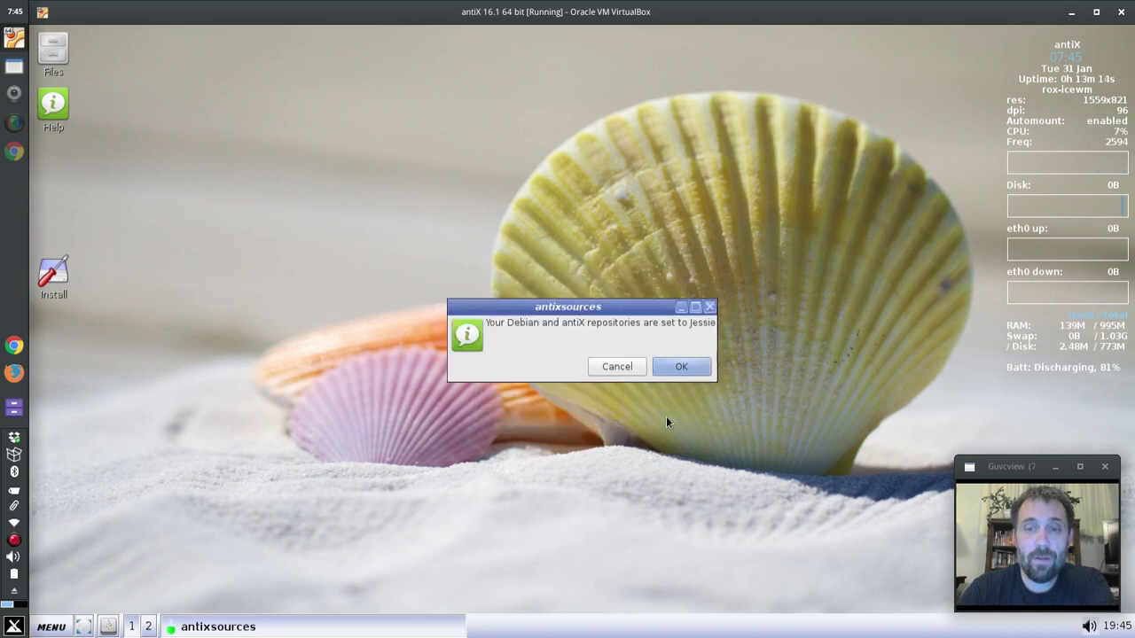
click(669, 368)
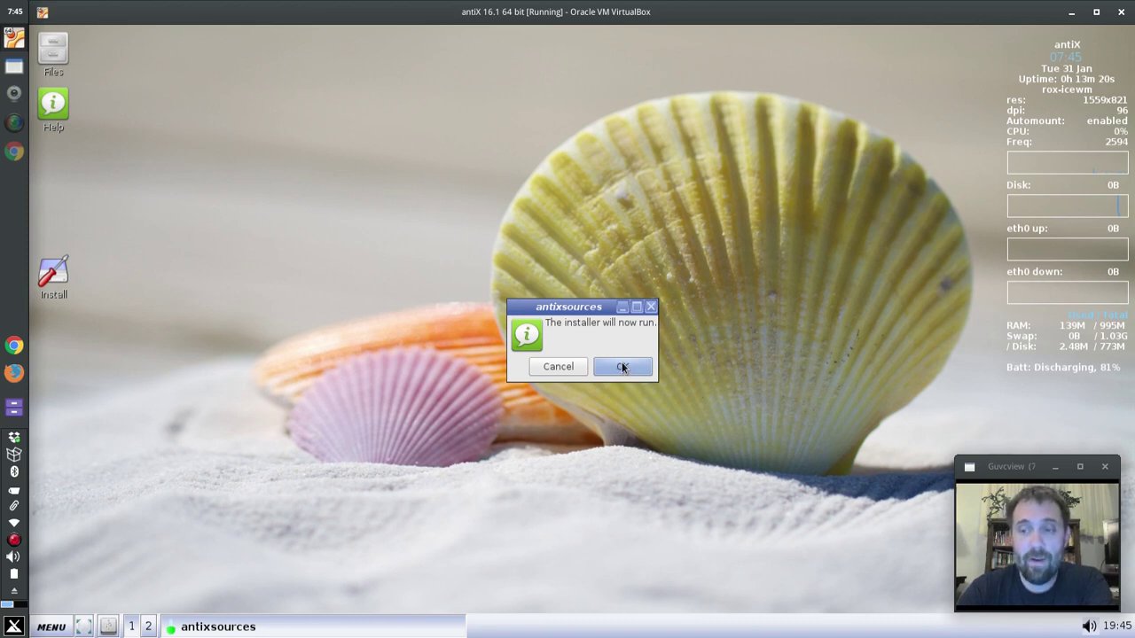
click(625, 366)
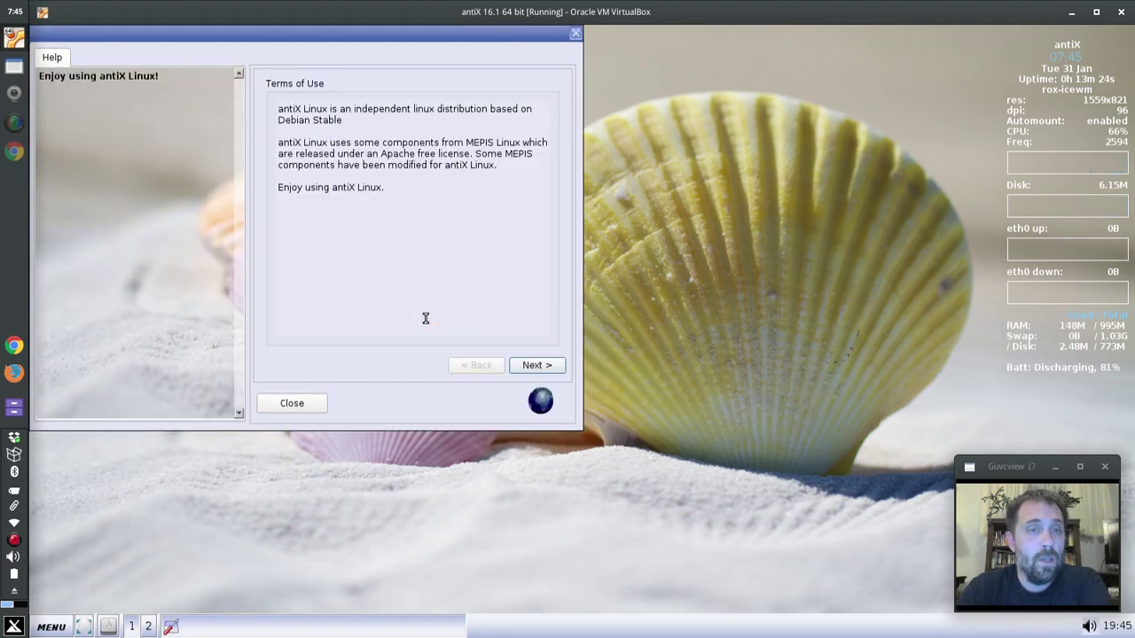
- Centre the installer window and accept the Terms of Use
drag(352, 44, 556, 110)
click(740, 437)
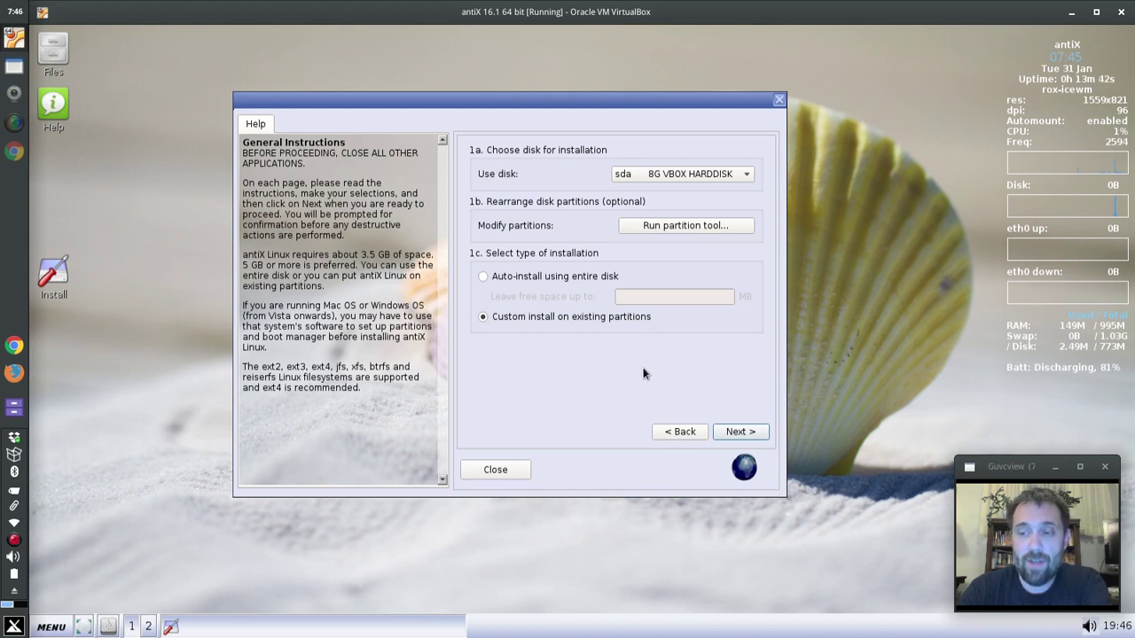
- Open GParted and queue deletion of /dev/sda1 (ext4) and /dev/sda2 (swap)
click(666, 224)
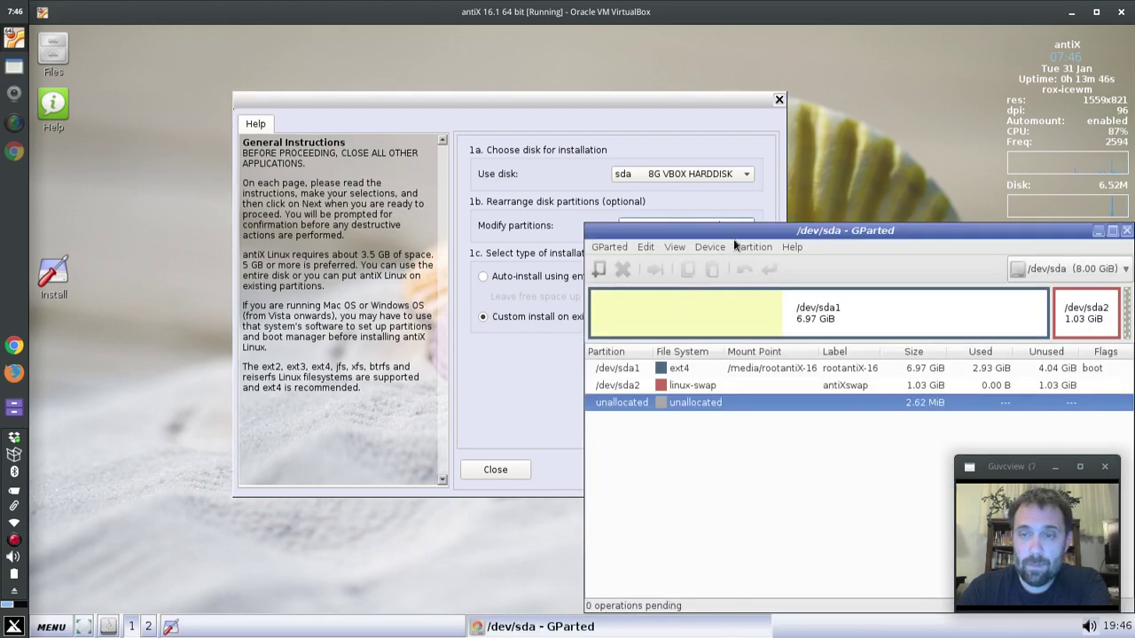
drag(747, 229, 493, 112)
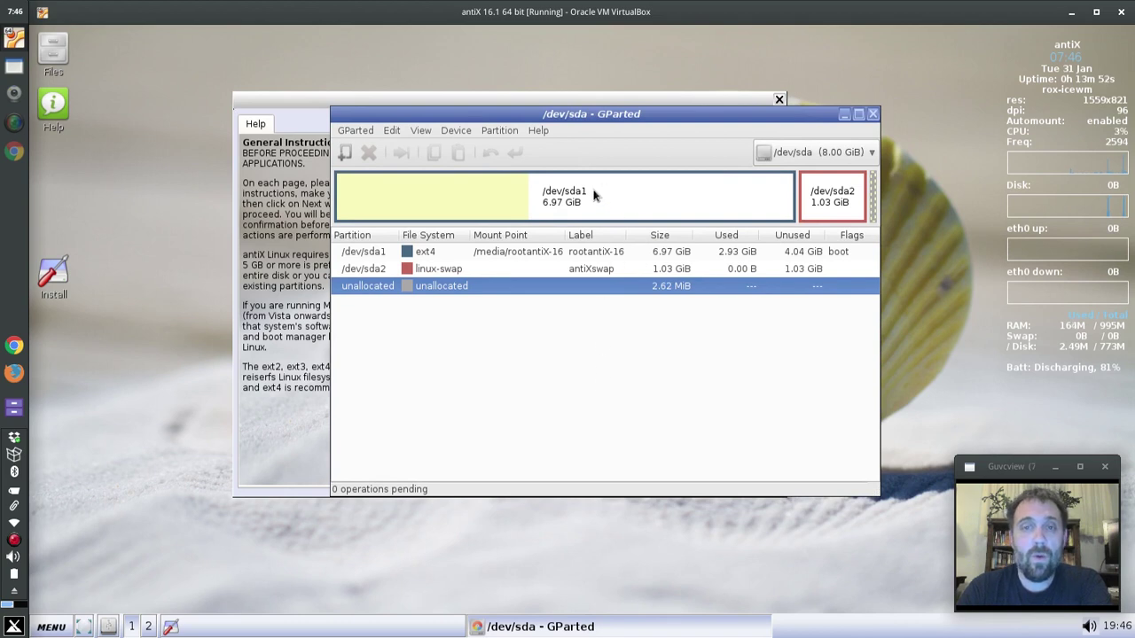
click(595, 195)
key(Delete)
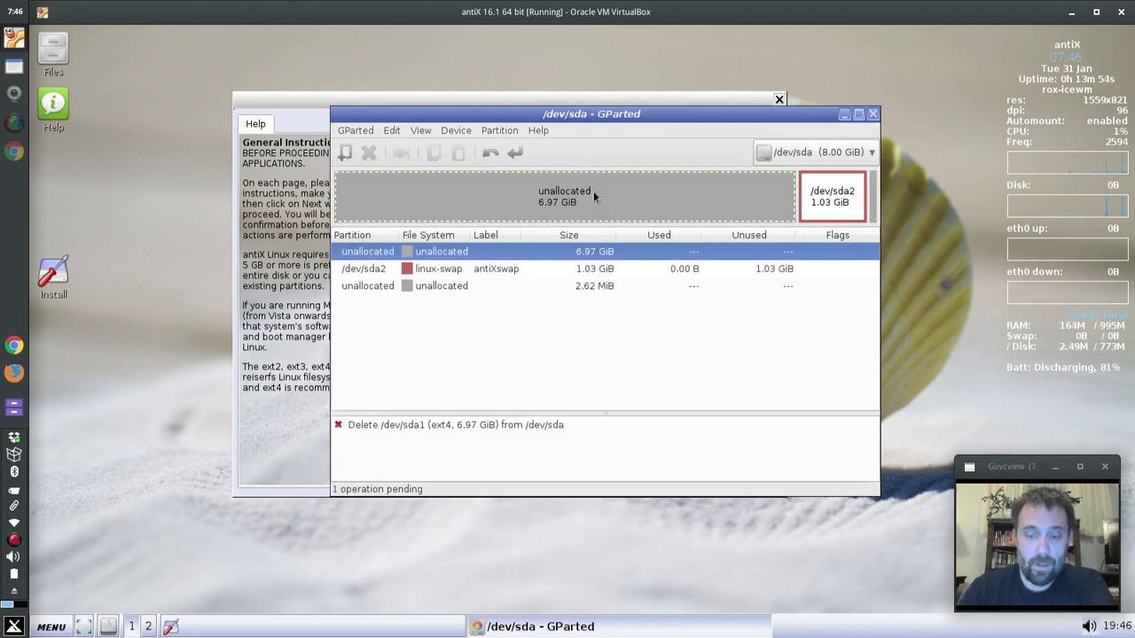
click(847, 189)
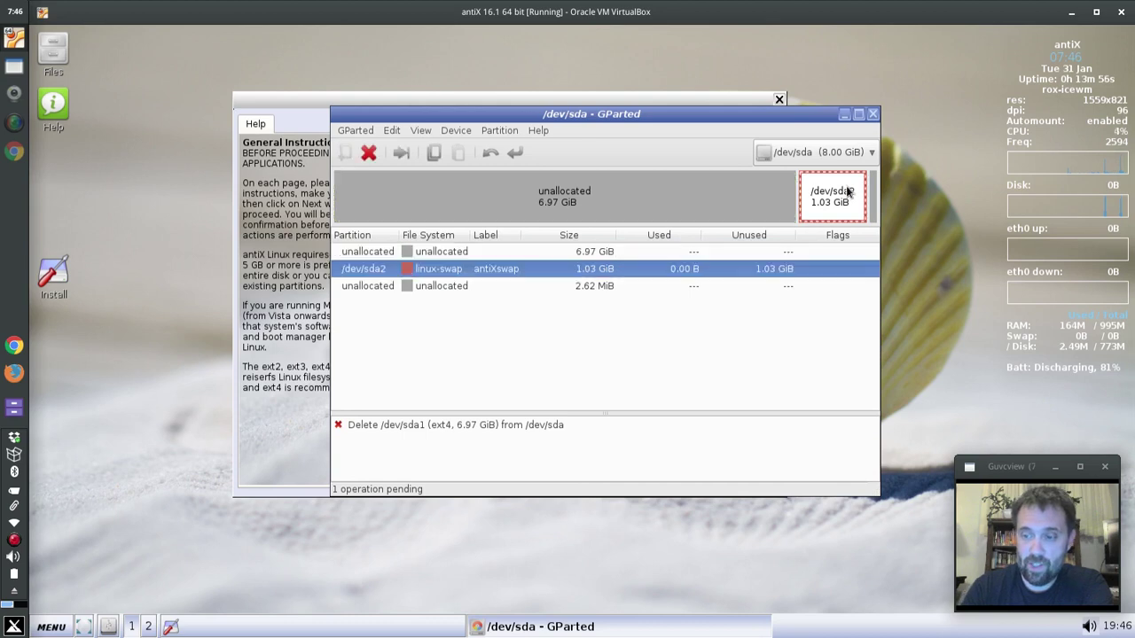
key(Delete)
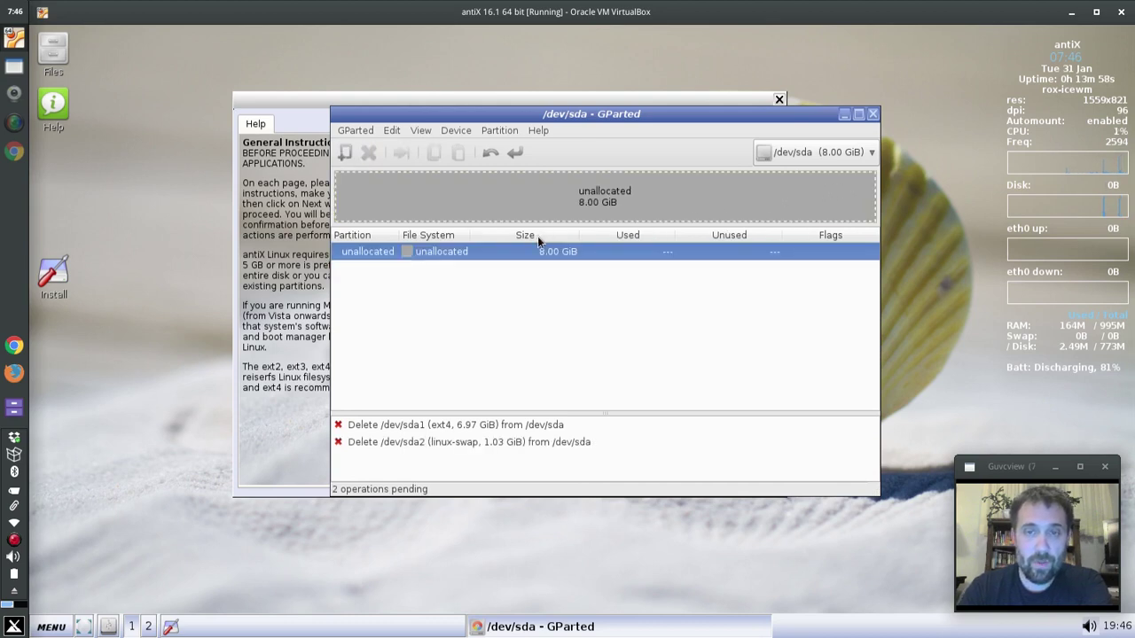
click(346, 154)
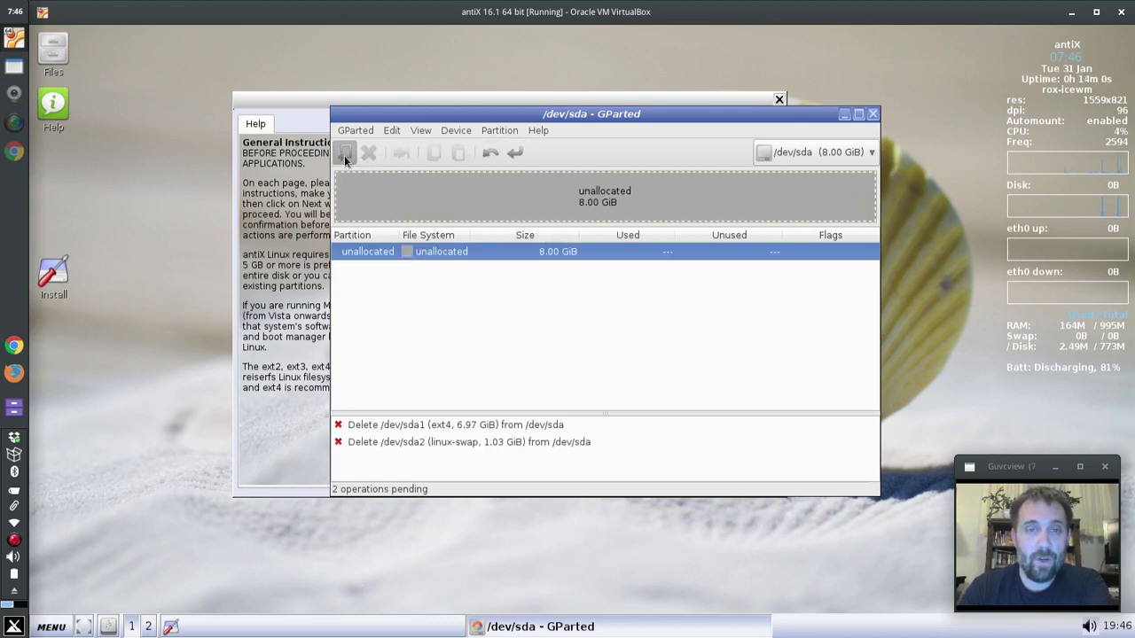
click(740, 410)
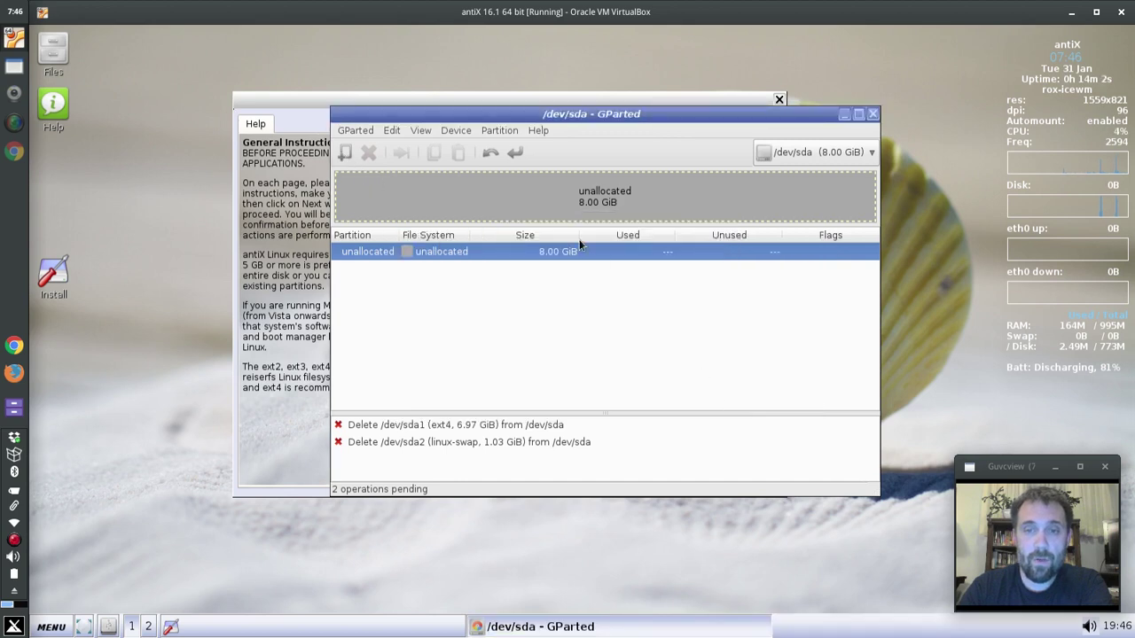
- Dismiss the pending-operations warning and re-queue the /dev/sda2 deletion after undoing it
click(448, 130)
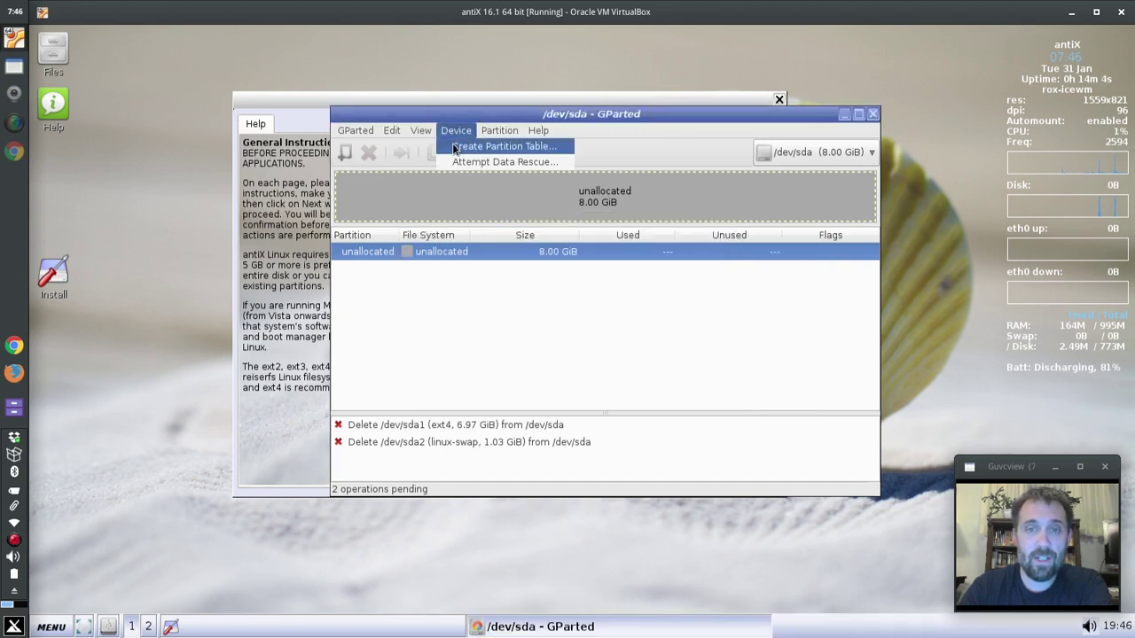
click(454, 147)
click(724, 371)
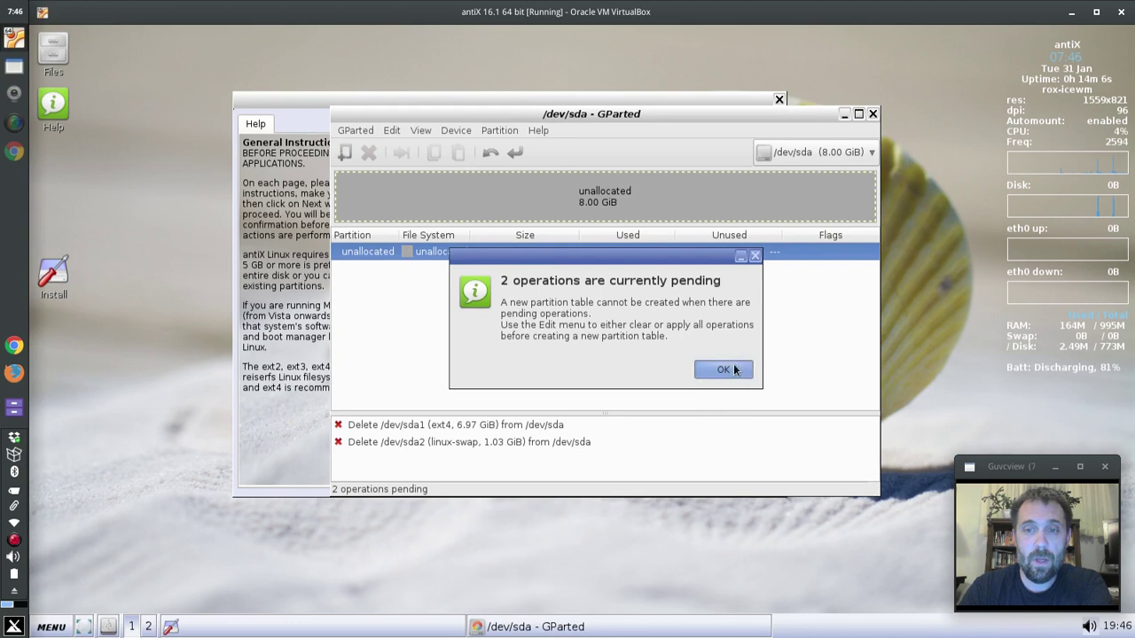
click(490, 152)
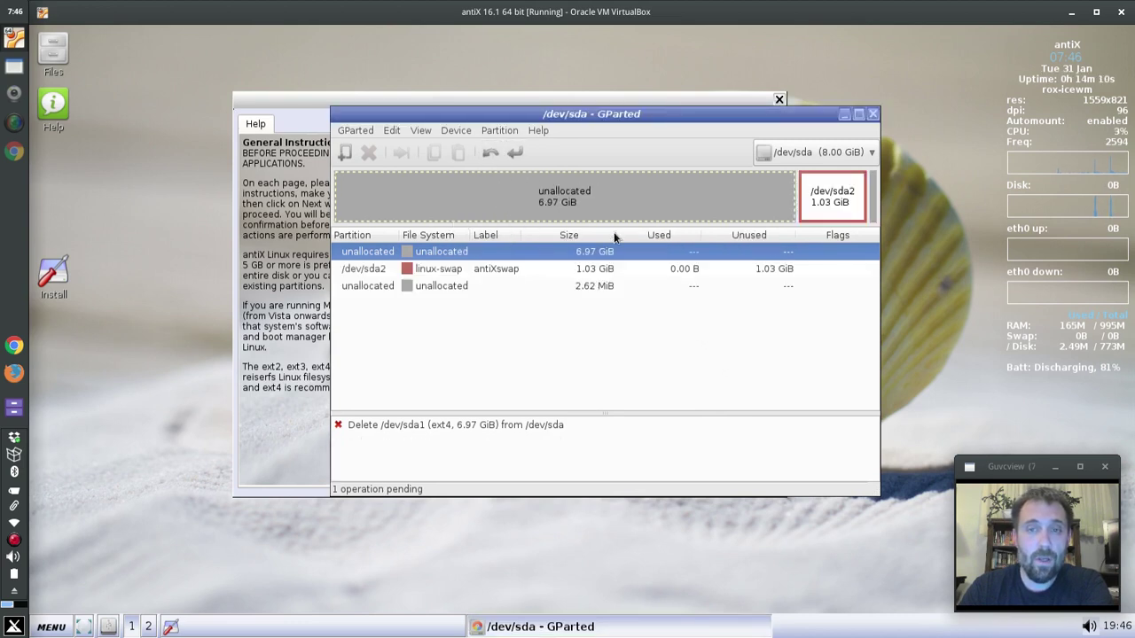
click(840, 207)
key(Delete)
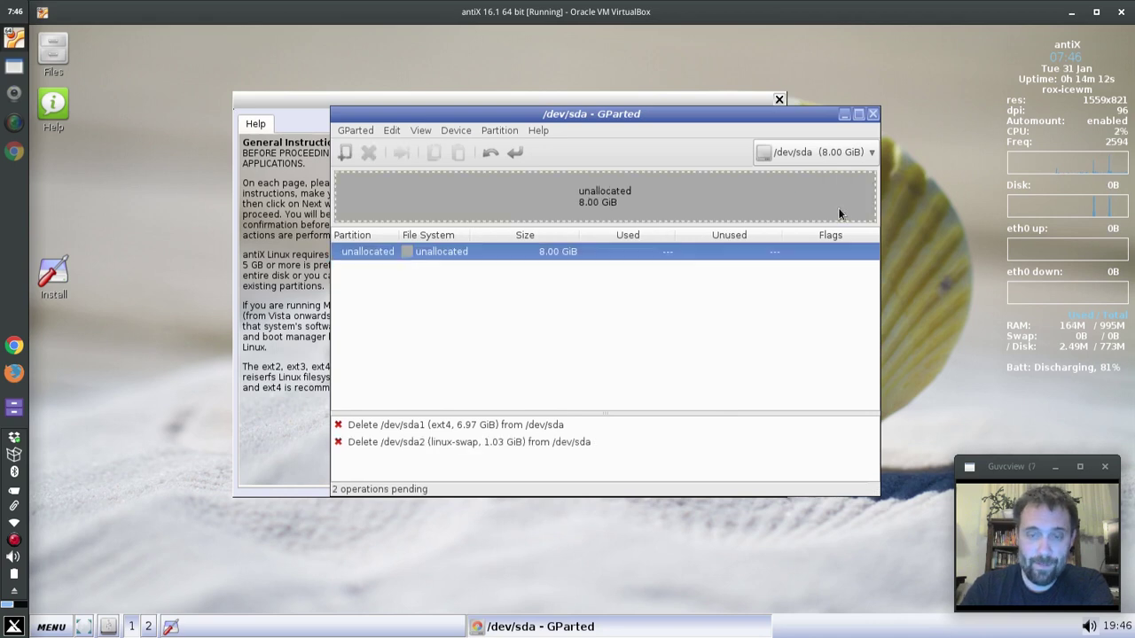
- Apply both queued deletions, leaving /dev/sda 8.00 GiB unallocated
click(523, 152)
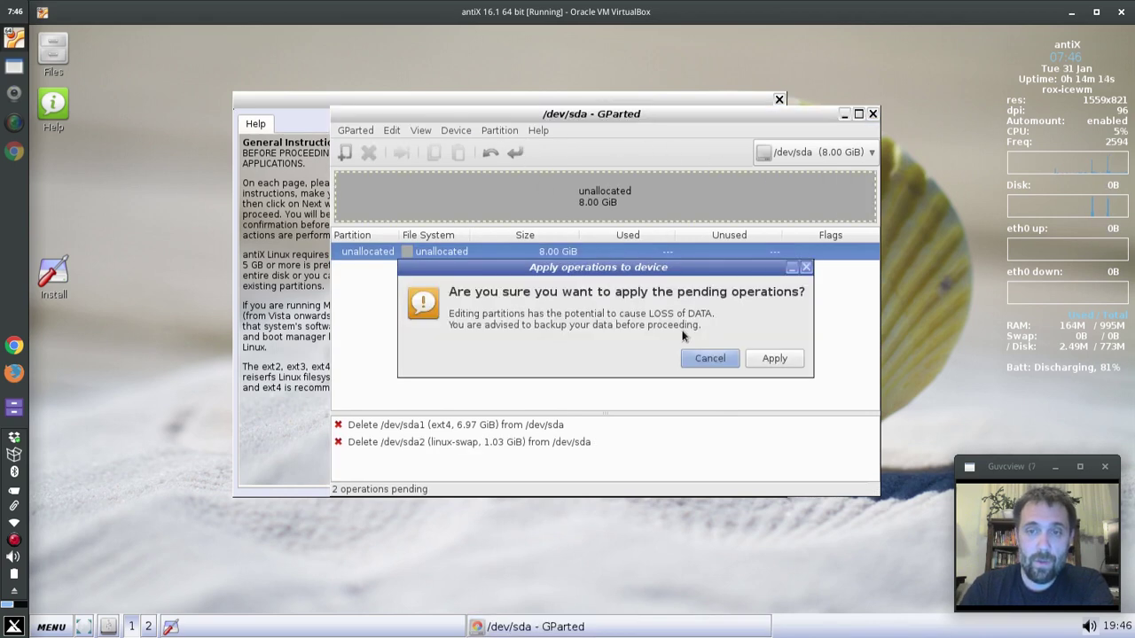
click(770, 359)
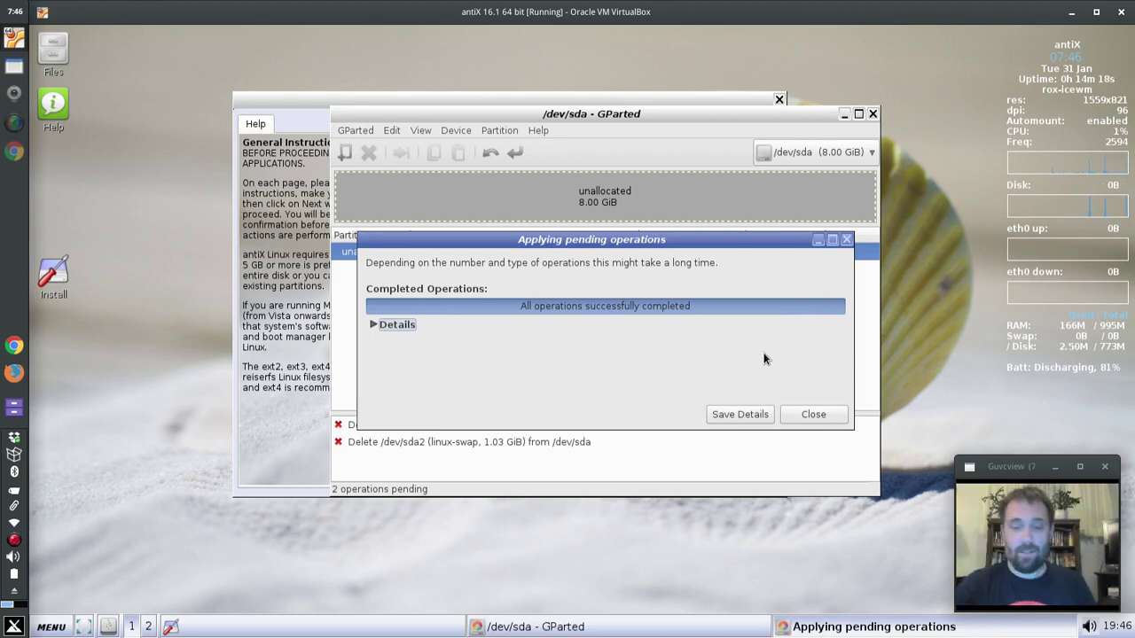
click(792, 410)
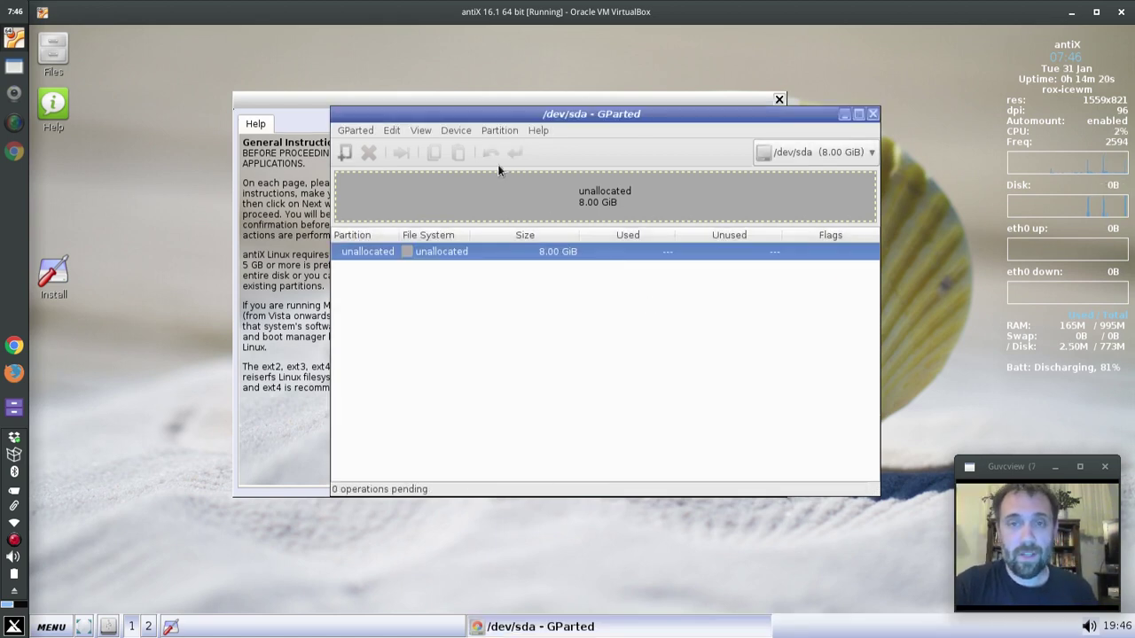
- Write a new gpt partition table to the empty /dev/sda disk
click(503, 130)
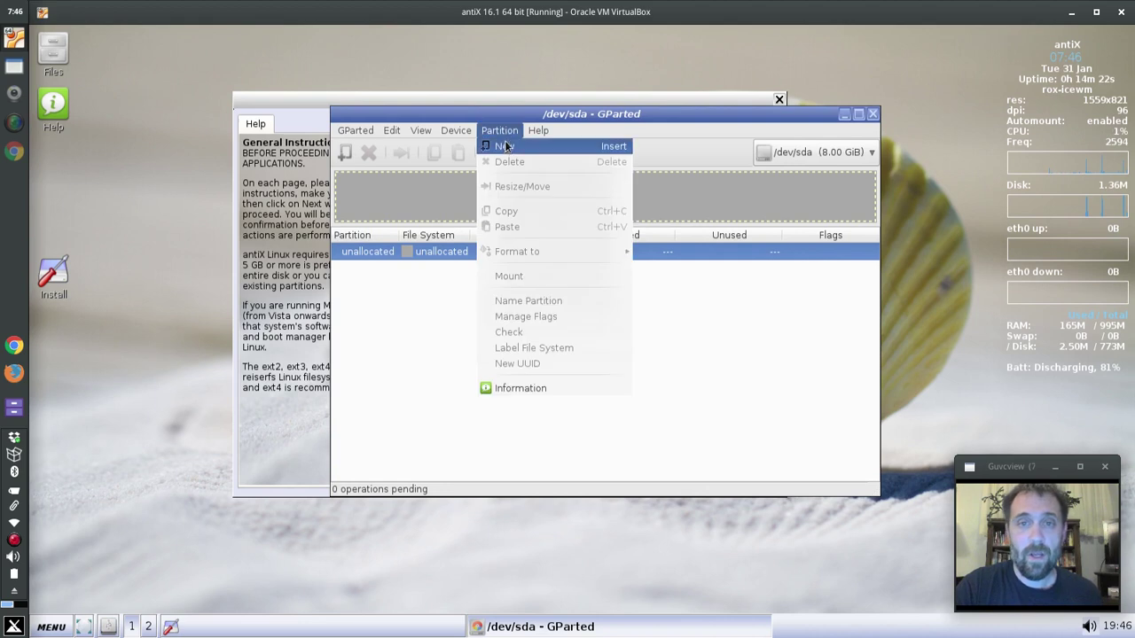
click(506, 146)
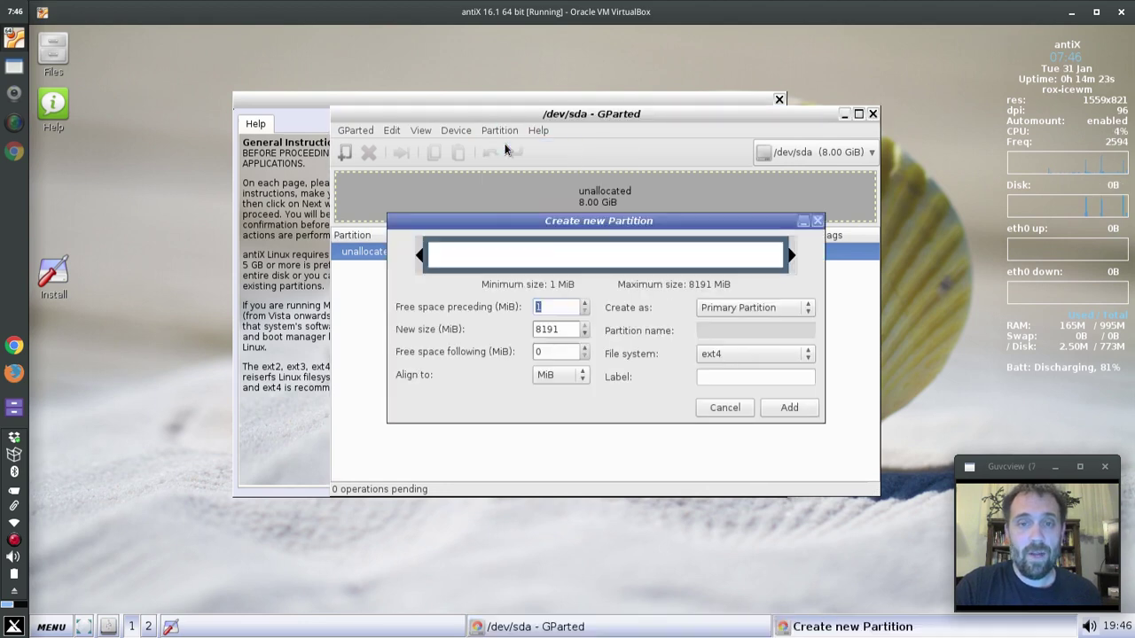
click(724, 407)
click(454, 131)
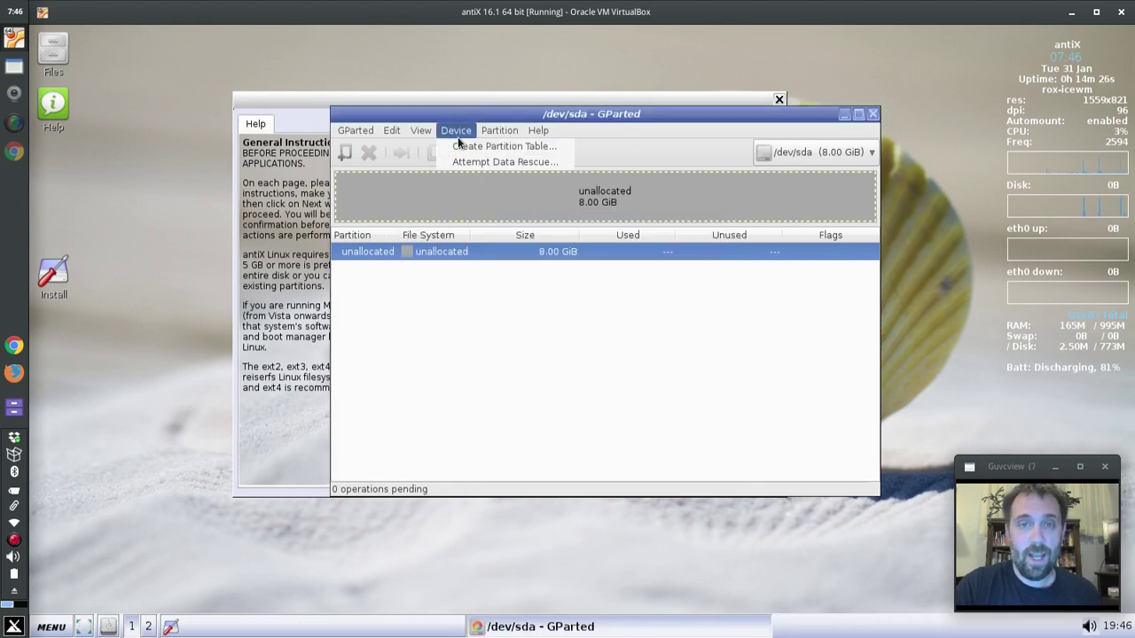
click(465, 146)
click(614, 326)
click(610, 325)
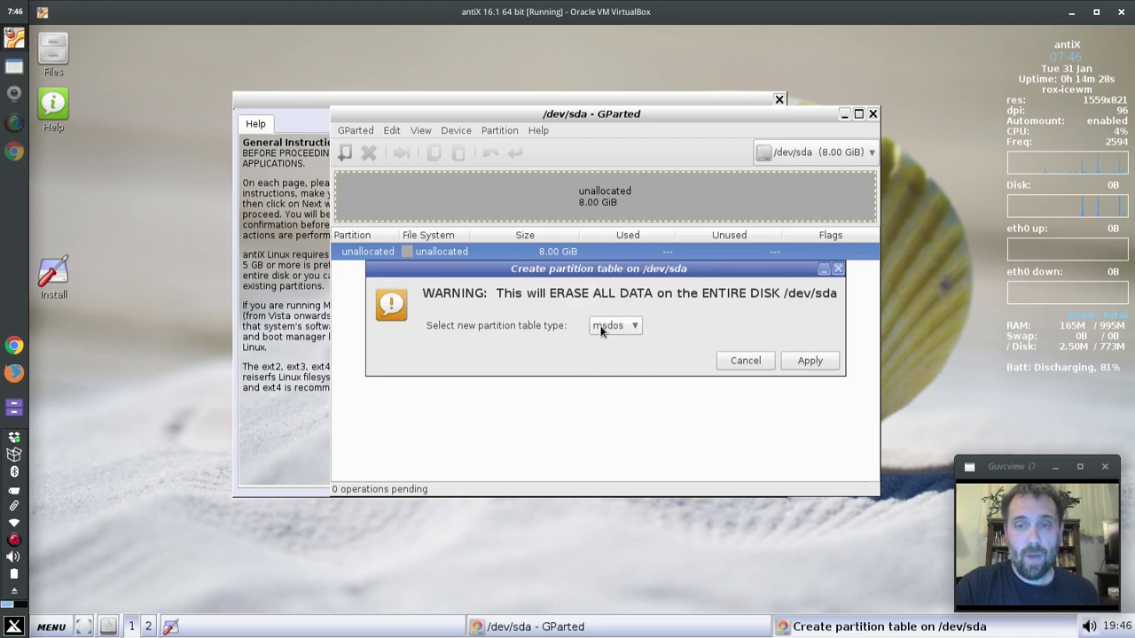
click(615, 325)
click(612, 291)
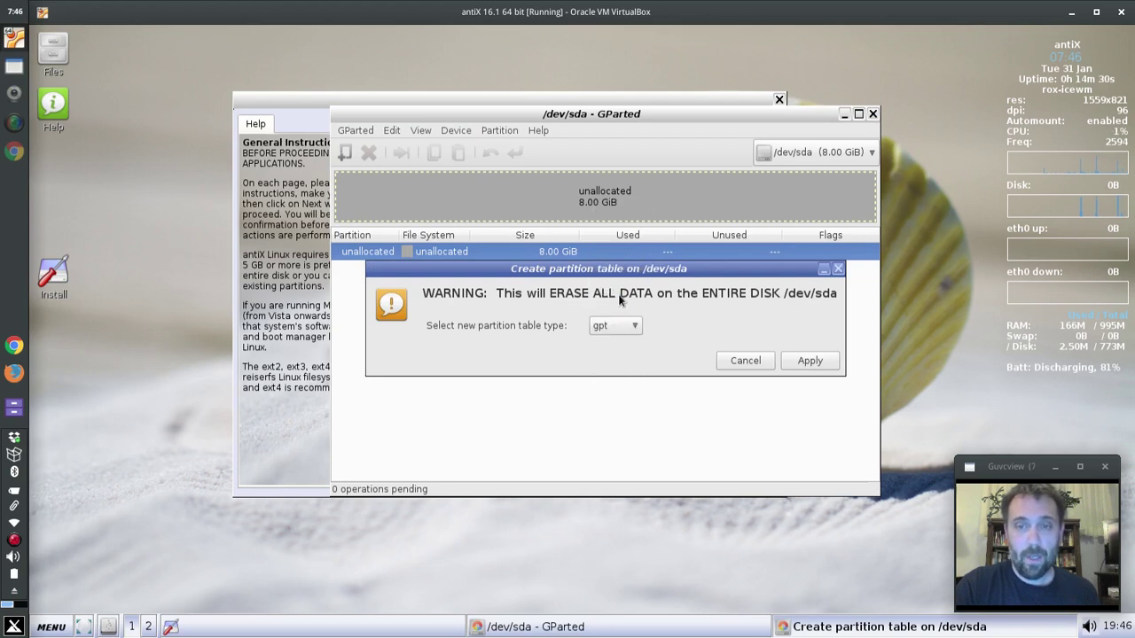
click(818, 362)
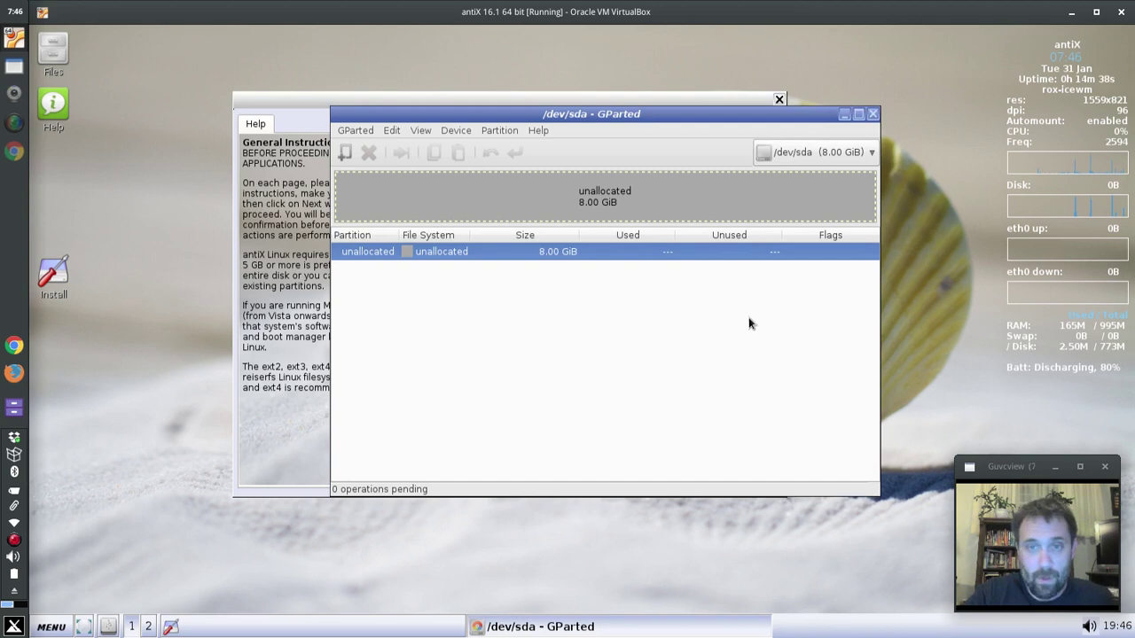
- Queue a 100 MiB fat32 primary partition at the start of the disk
click(345, 152)
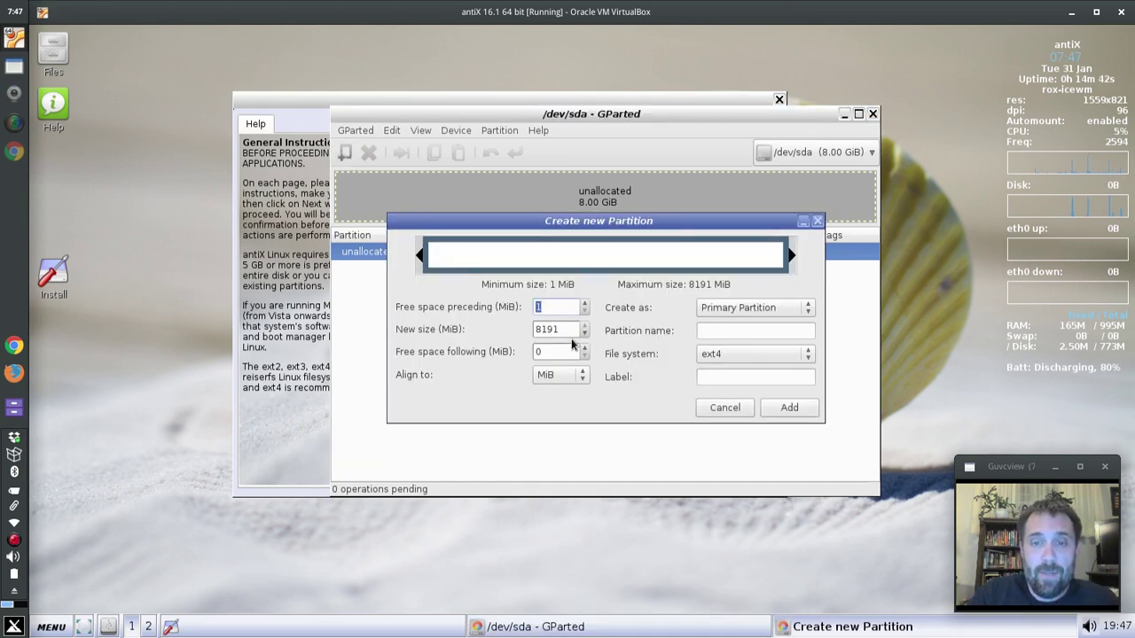
key(Tab)
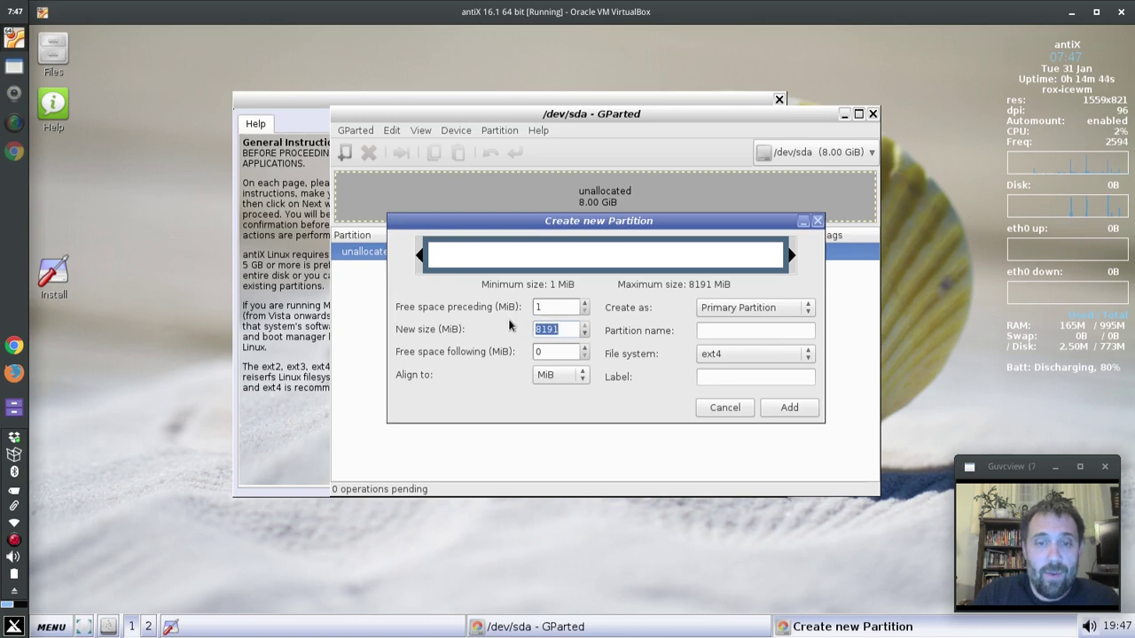
text(100)
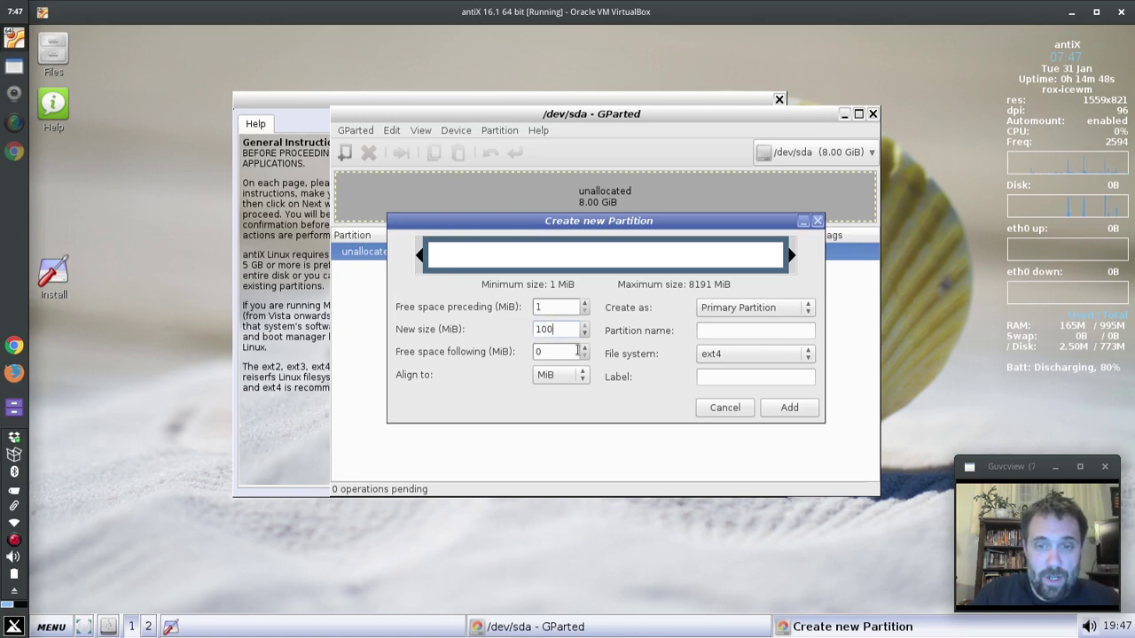
click(782, 332)
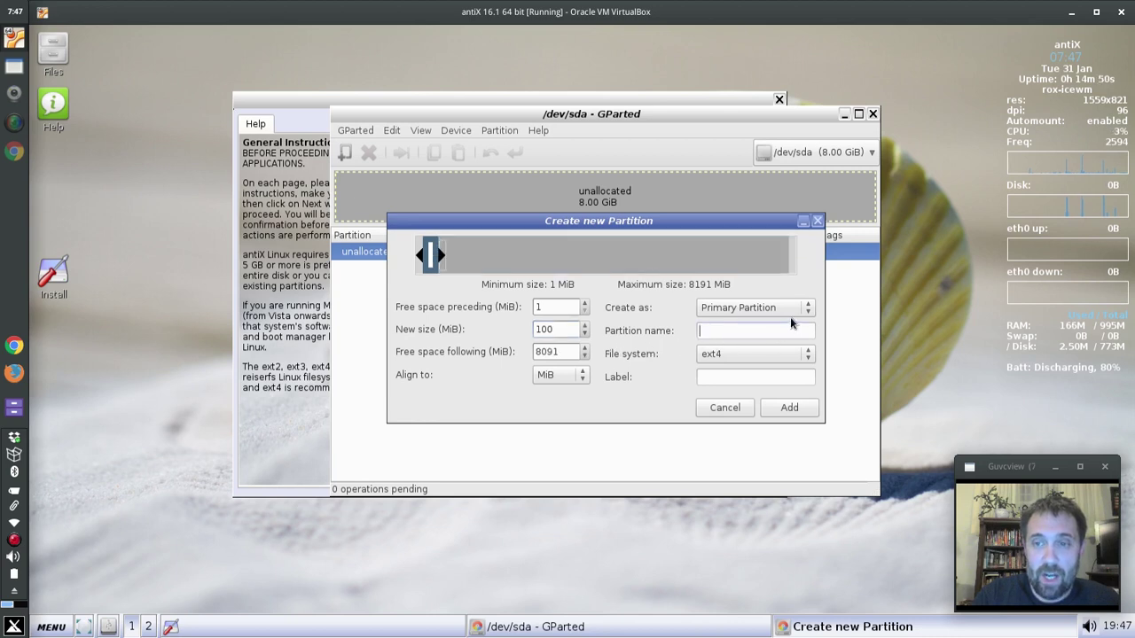
click(730, 356)
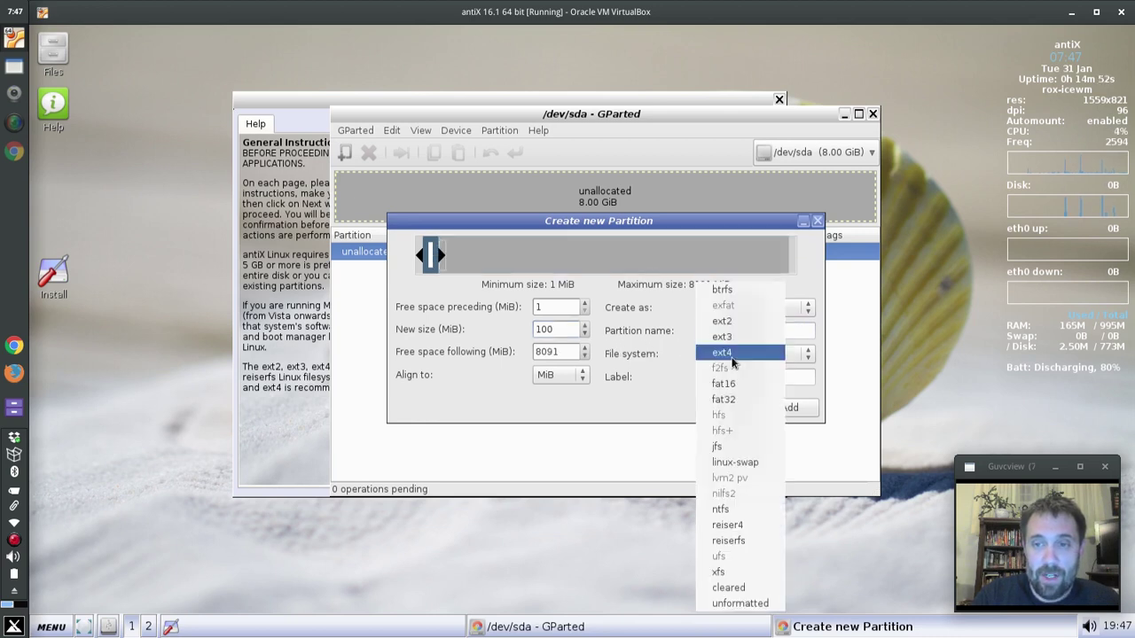
click(741, 395)
click(788, 407)
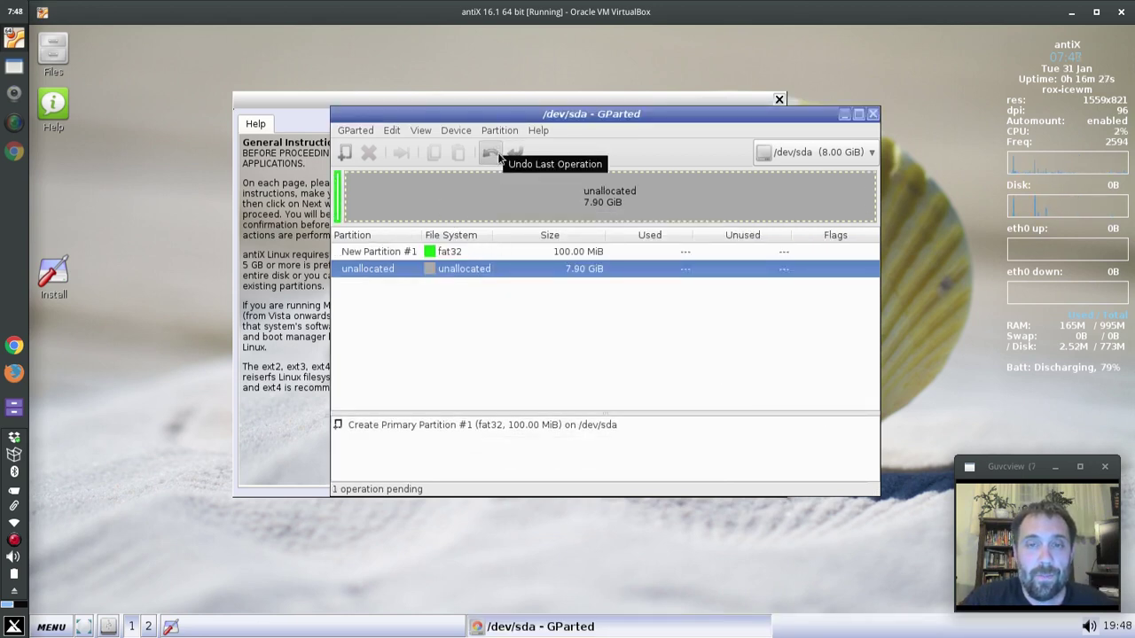
click(345, 153)
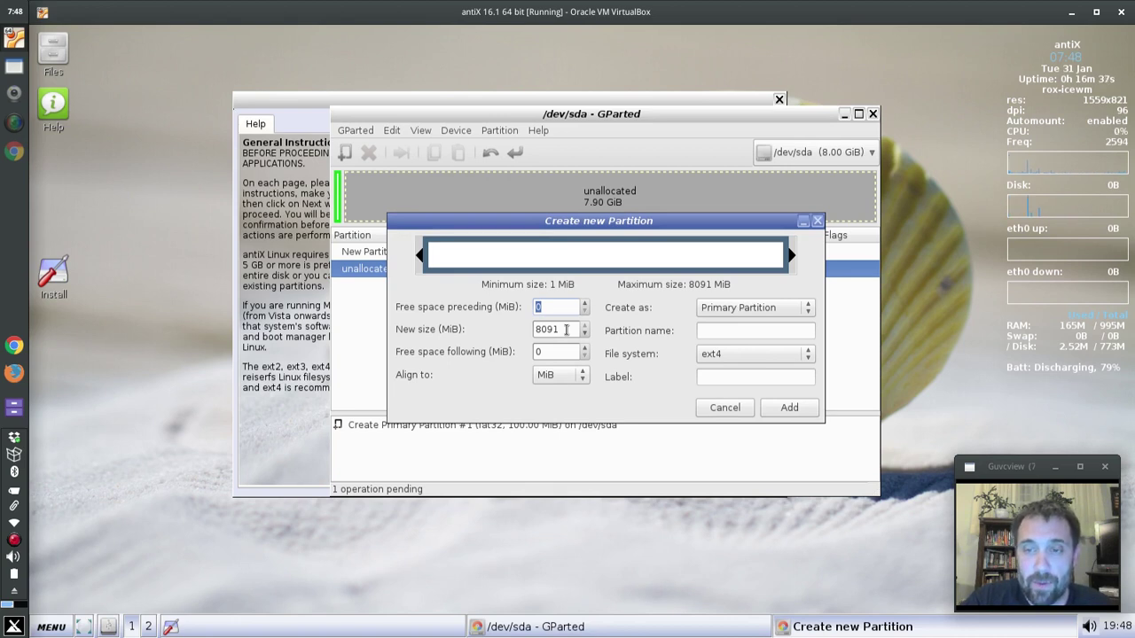
- Queue an ext4 partition leaving 1024 MiB free space at the disk's end
drag(566, 329, 526, 323)
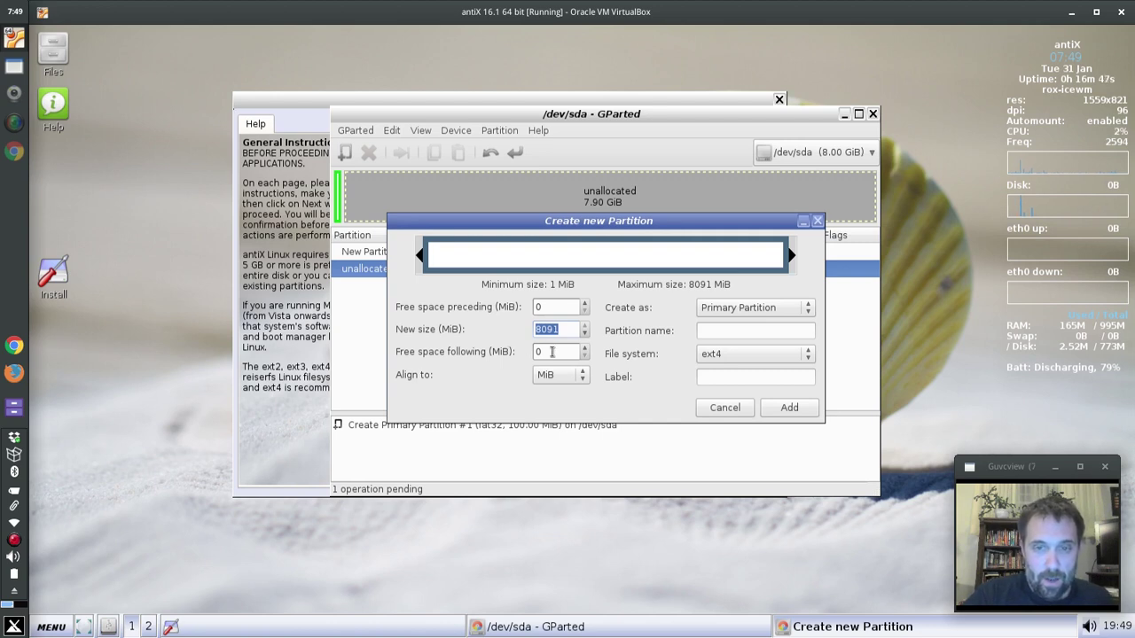
key(Tab)
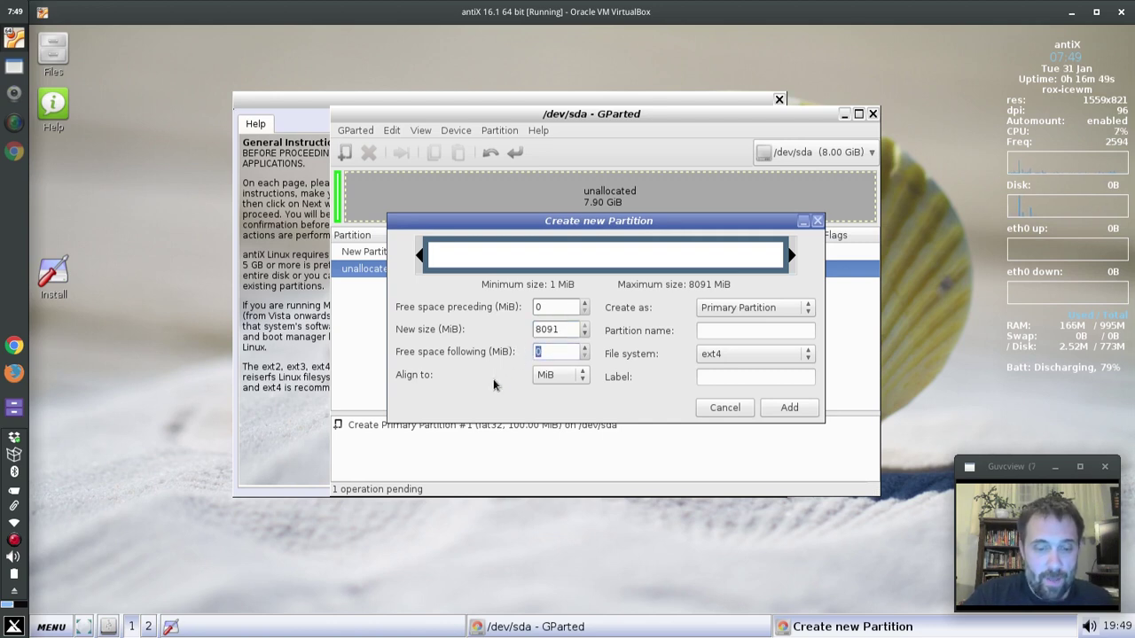
text(1024)
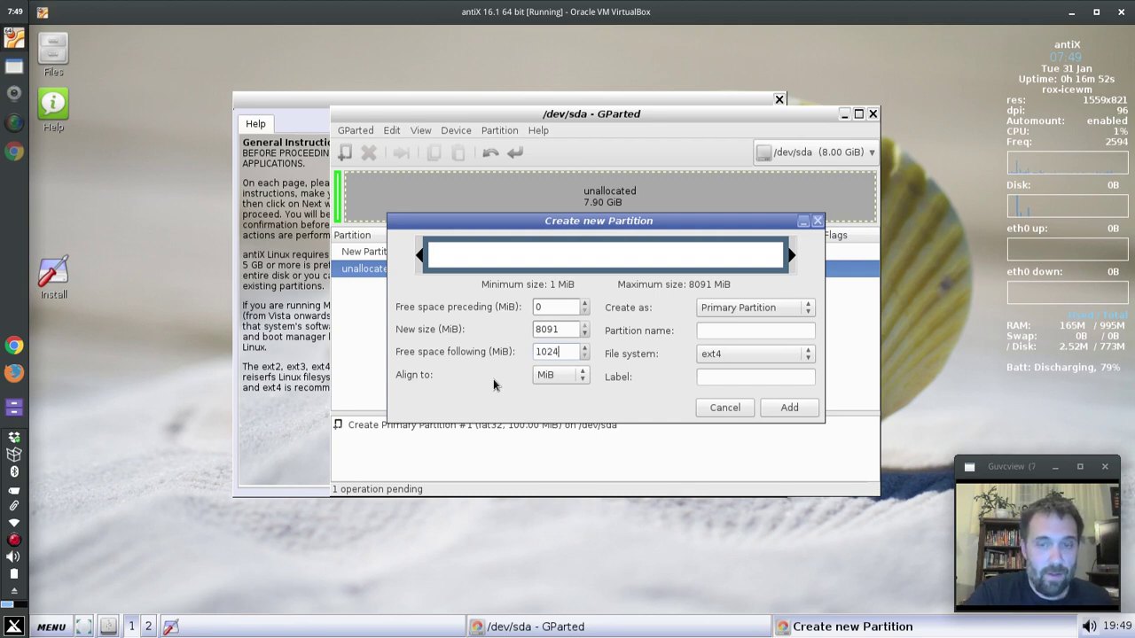
key(Tab)
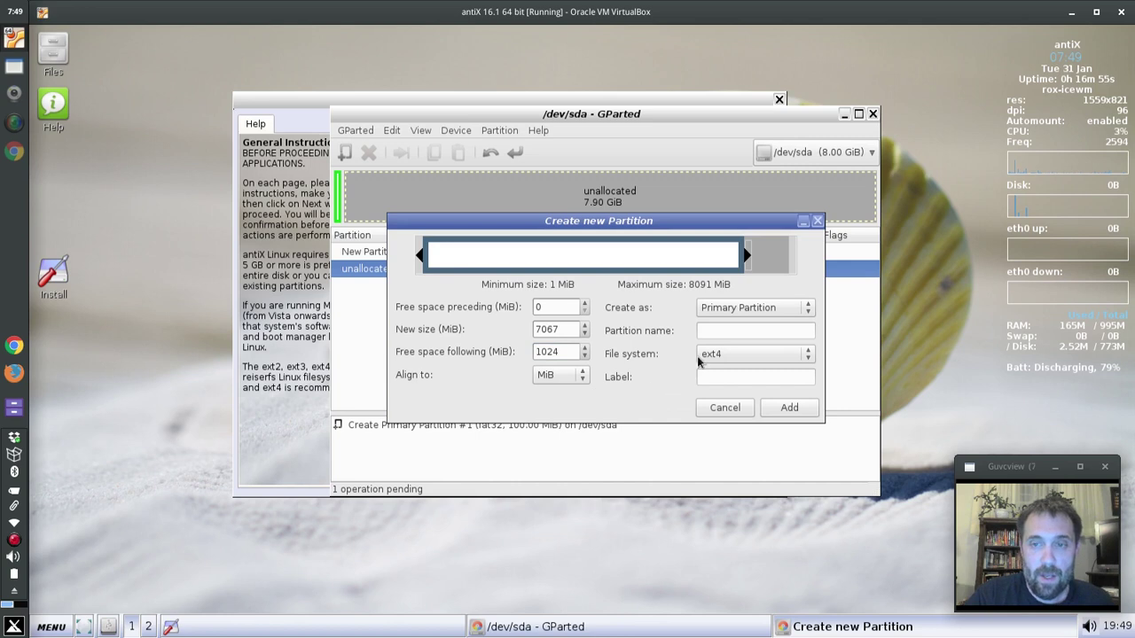
click(784, 410)
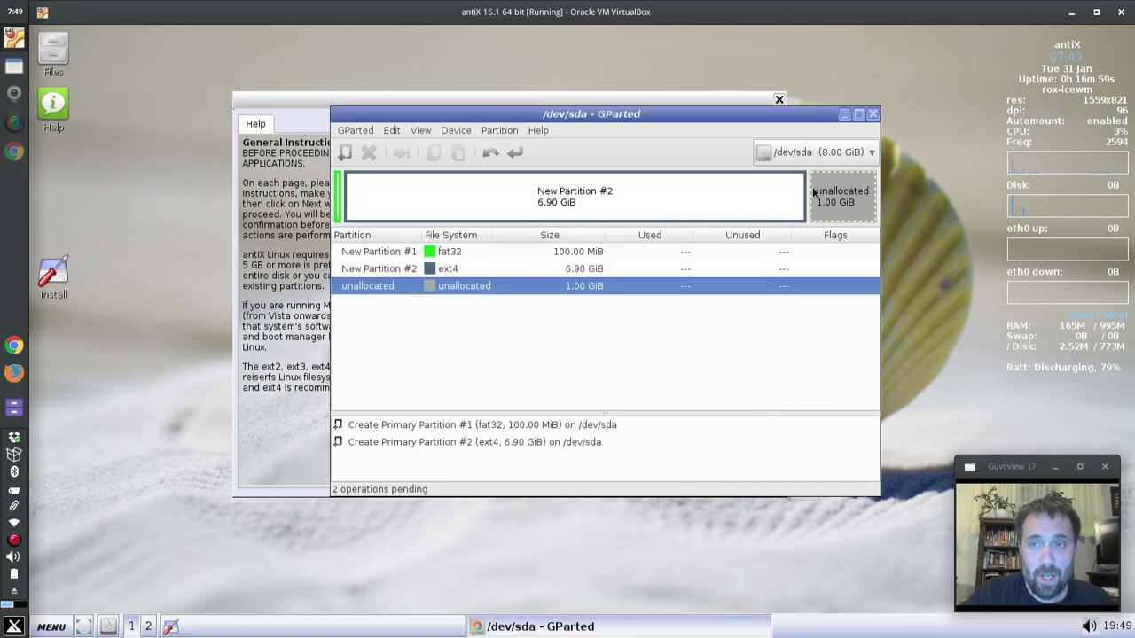
- Queue a linux-swap partition in the last 1 GiB of the disk
click(345, 152)
click(770, 353)
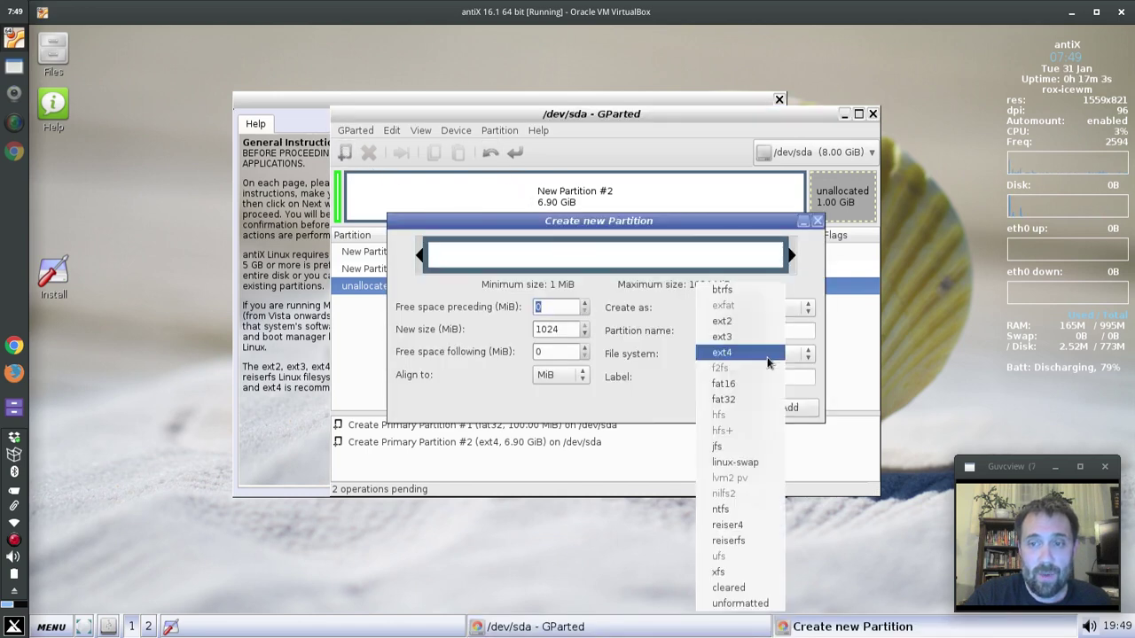
click(758, 468)
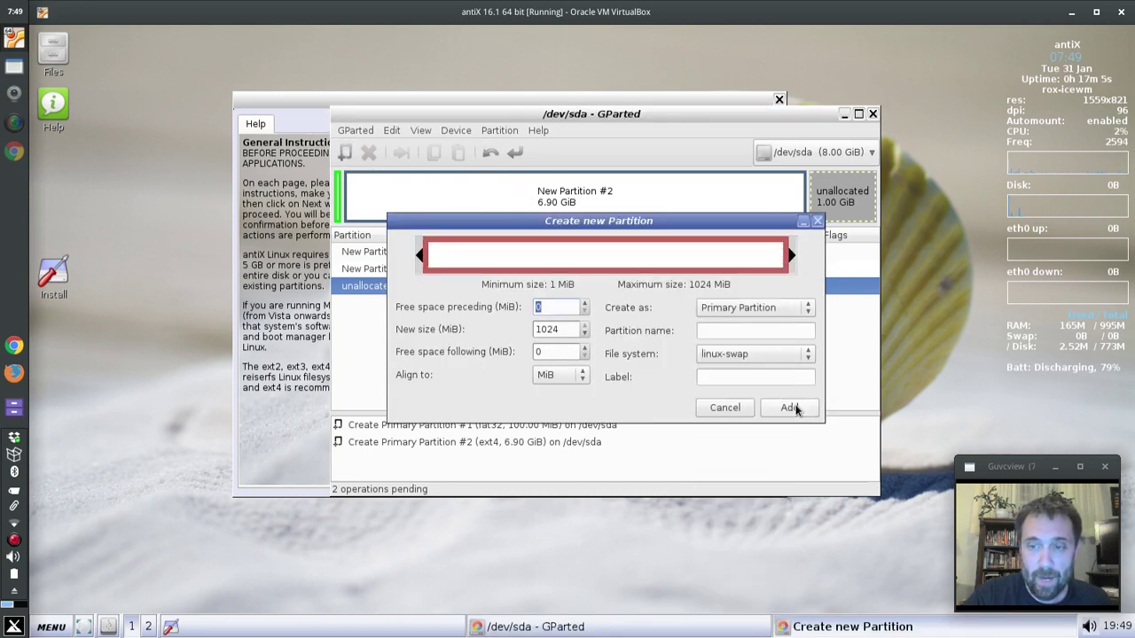
click(790, 407)
- Apply all three pending partition operations to the disk
click(519, 146)
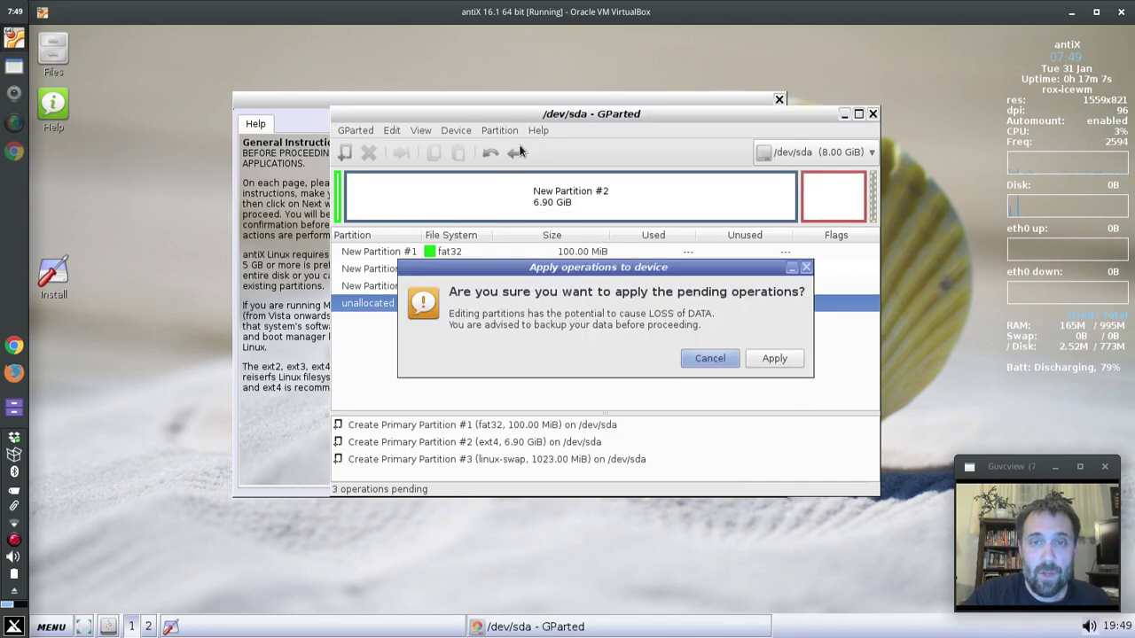
click(752, 357)
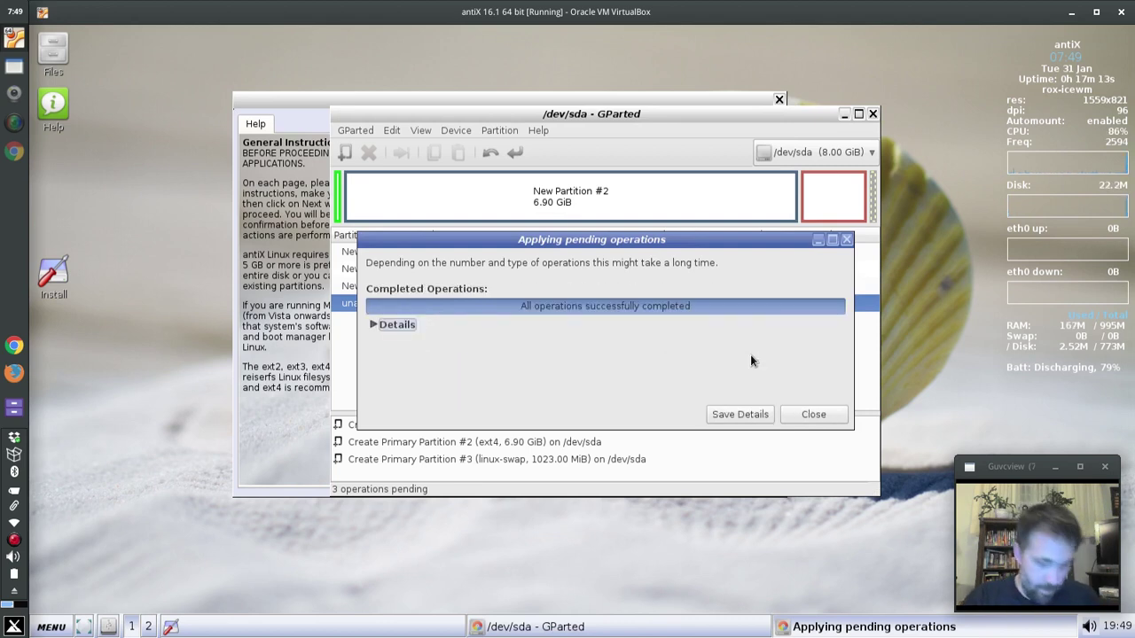
click(801, 413)
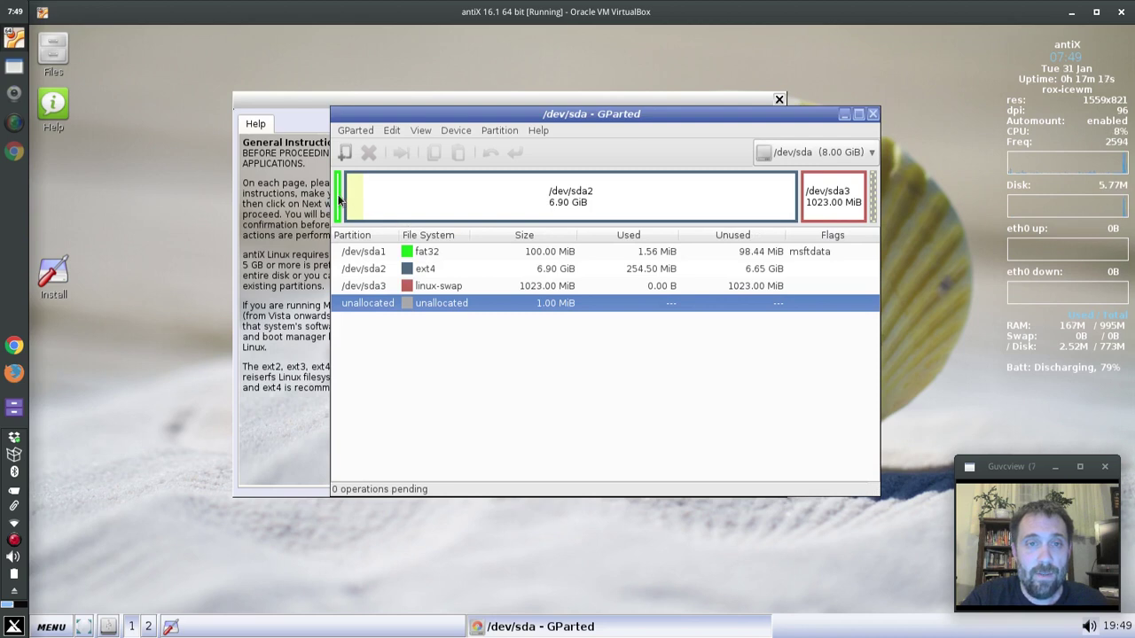
- Add the esp flag to the fat32 /dev/sda1 partition and close GParted
click(341, 202)
right_click(340, 203)
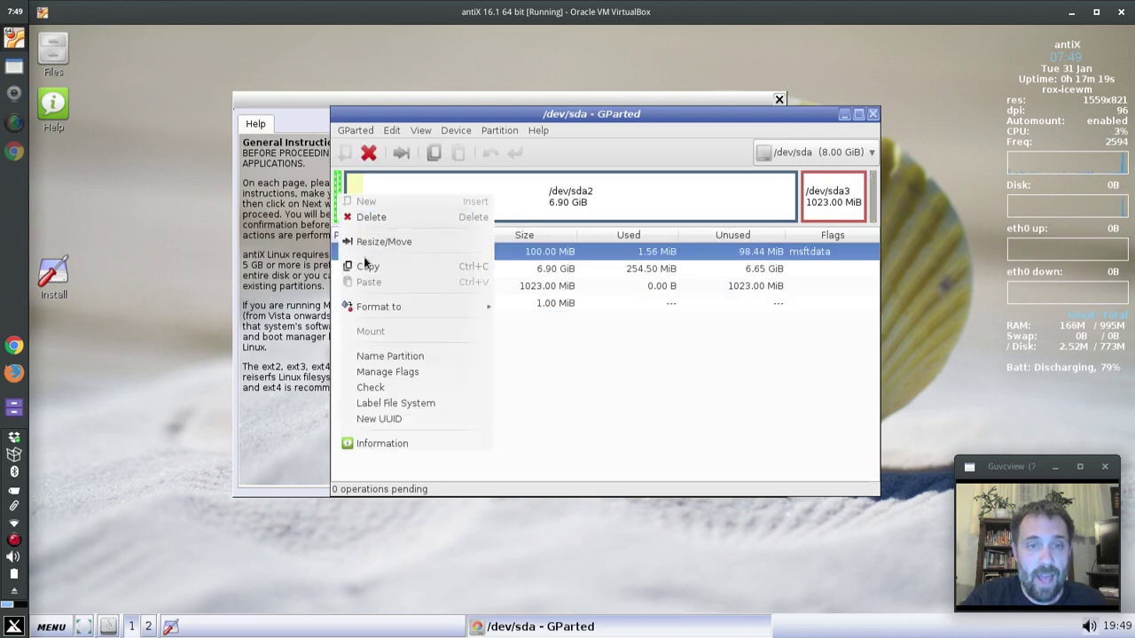
mouse_move(383, 307)
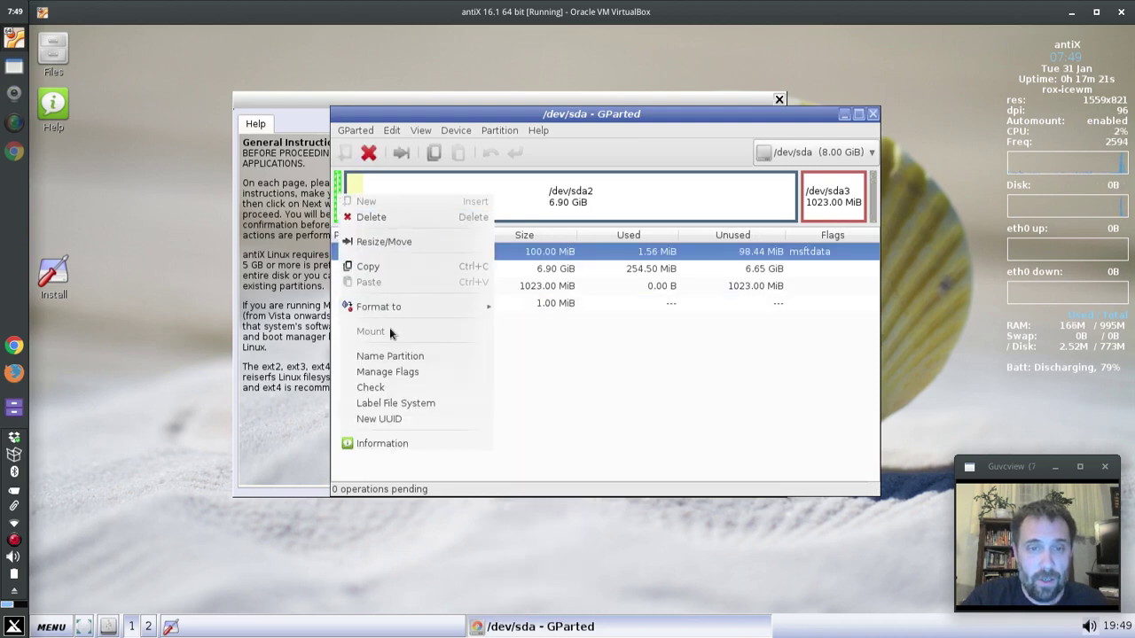
click(395, 375)
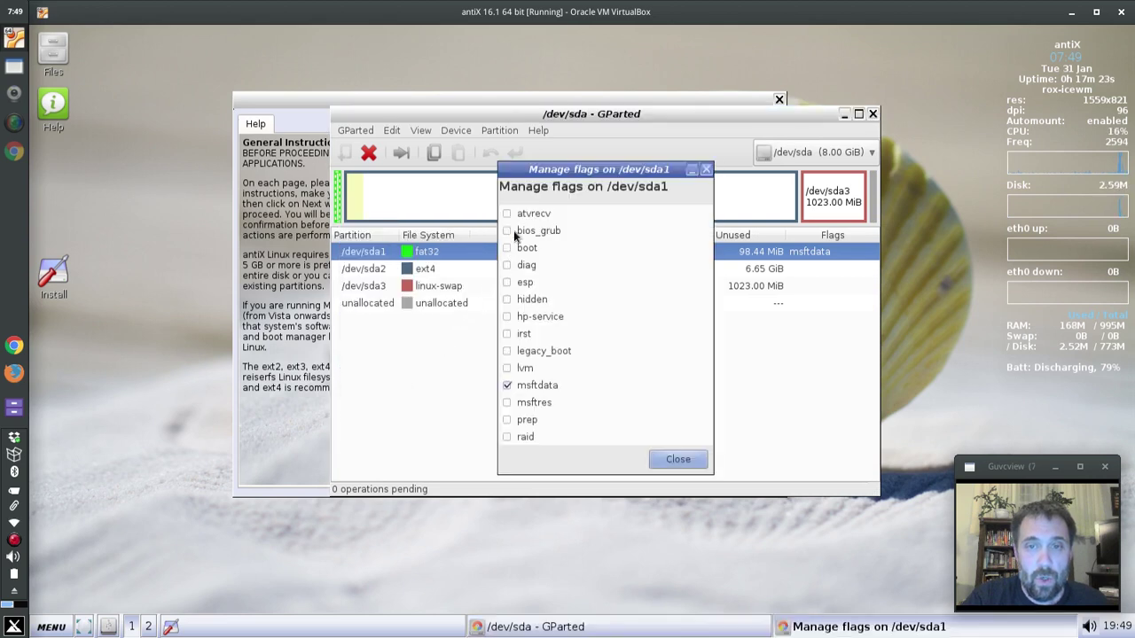
click(508, 282)
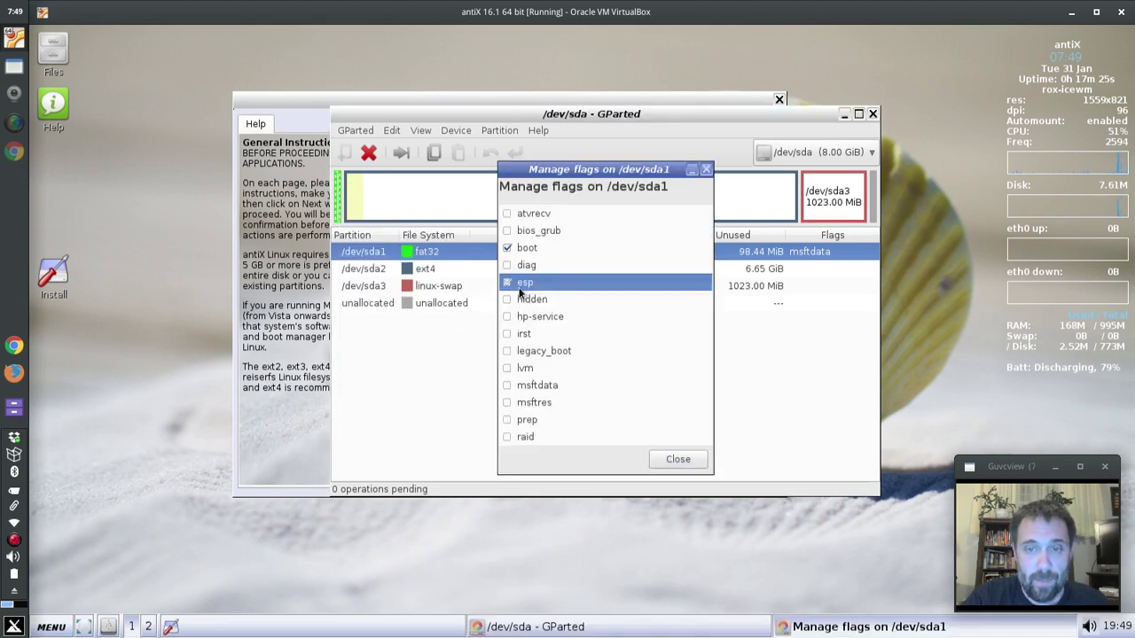
click(676, 458)
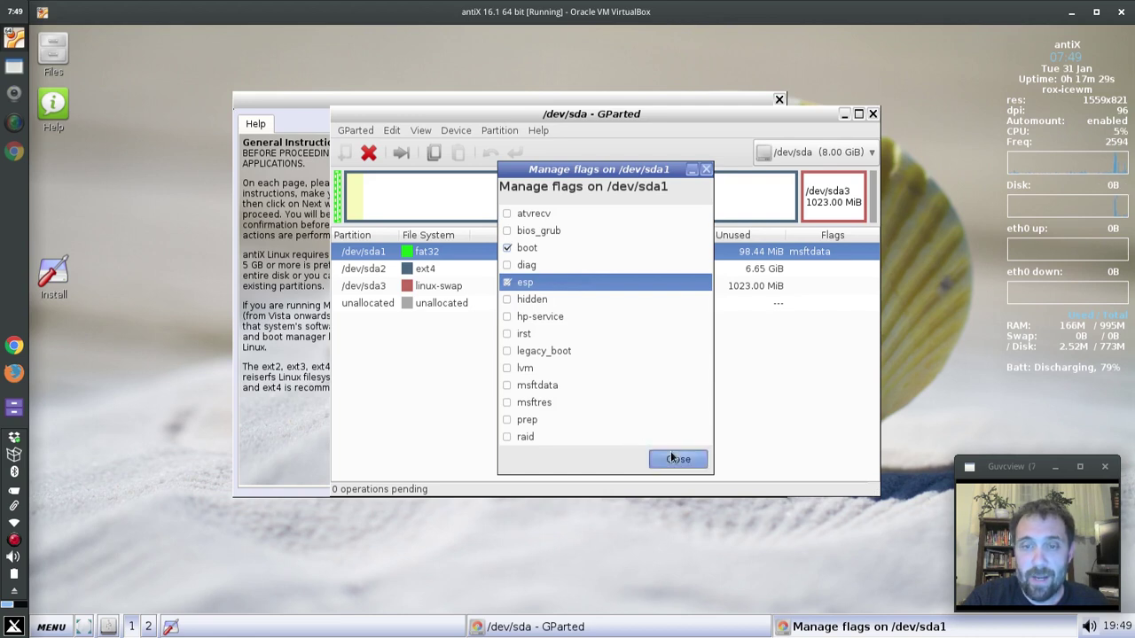
click(872, 116)
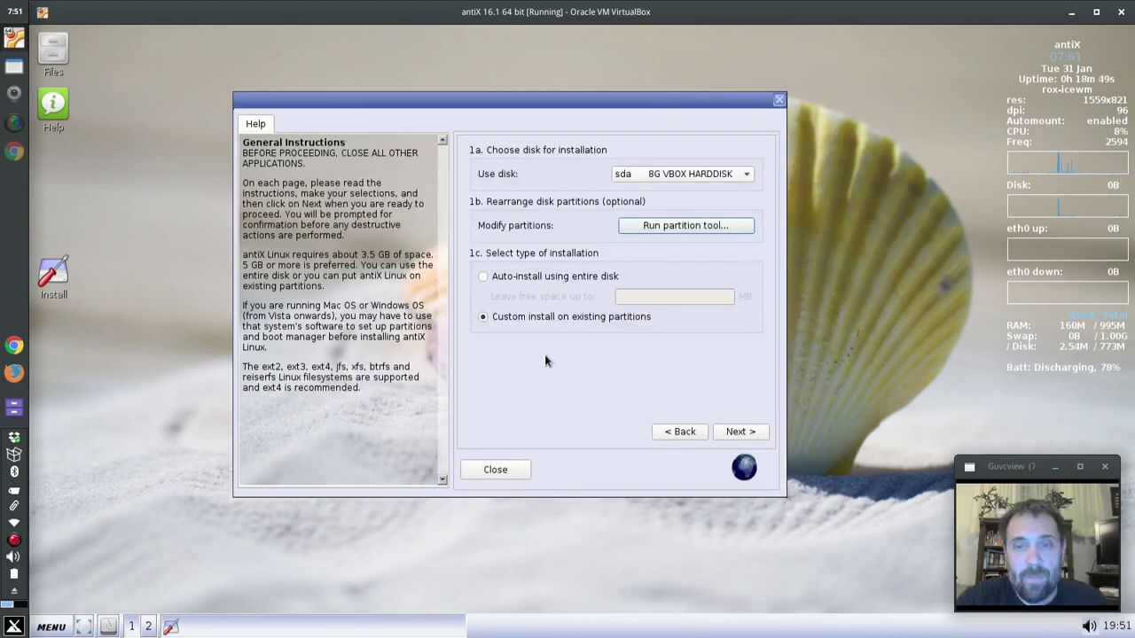
- Use sda2 as the ext4 root partition, leave swap as is, and begin installing
click(741, 431)
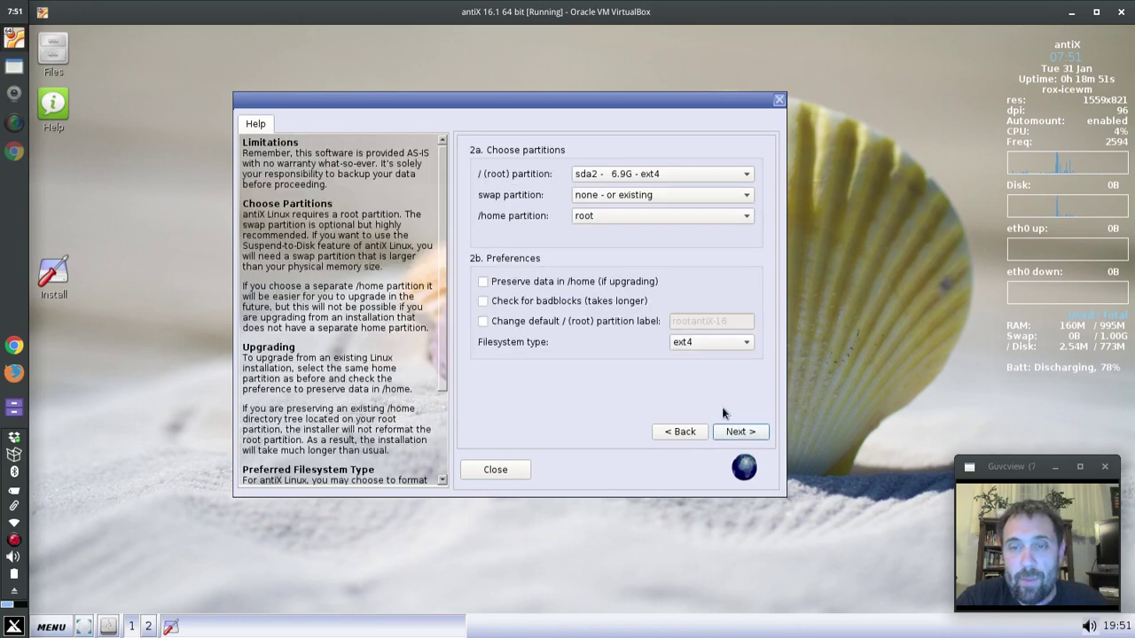
click(634, 173)
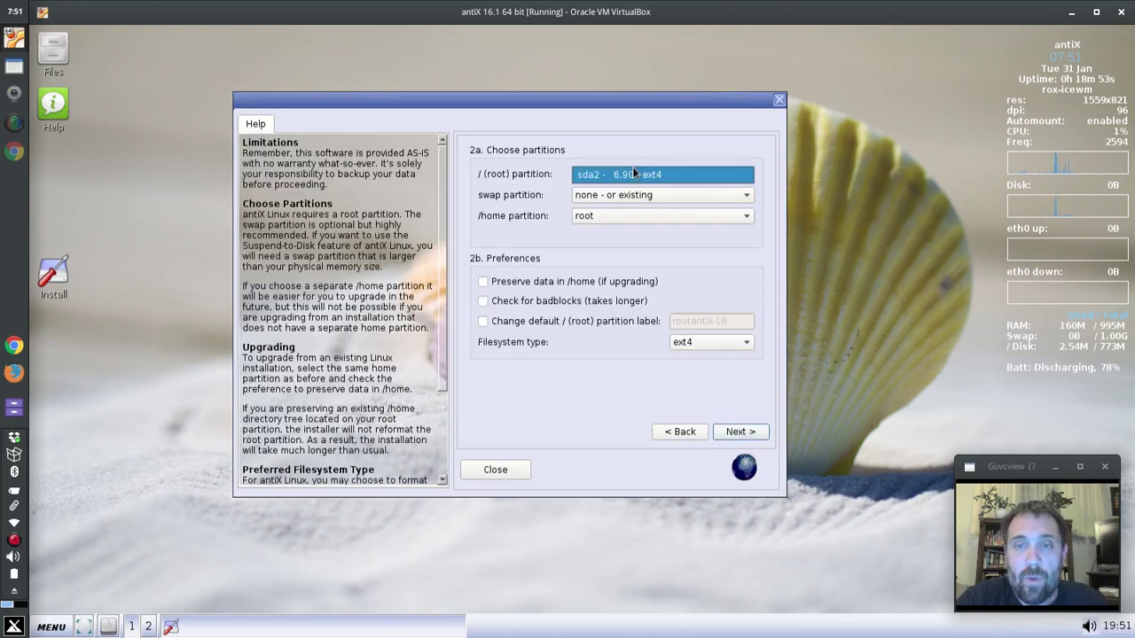
click(641, 174)
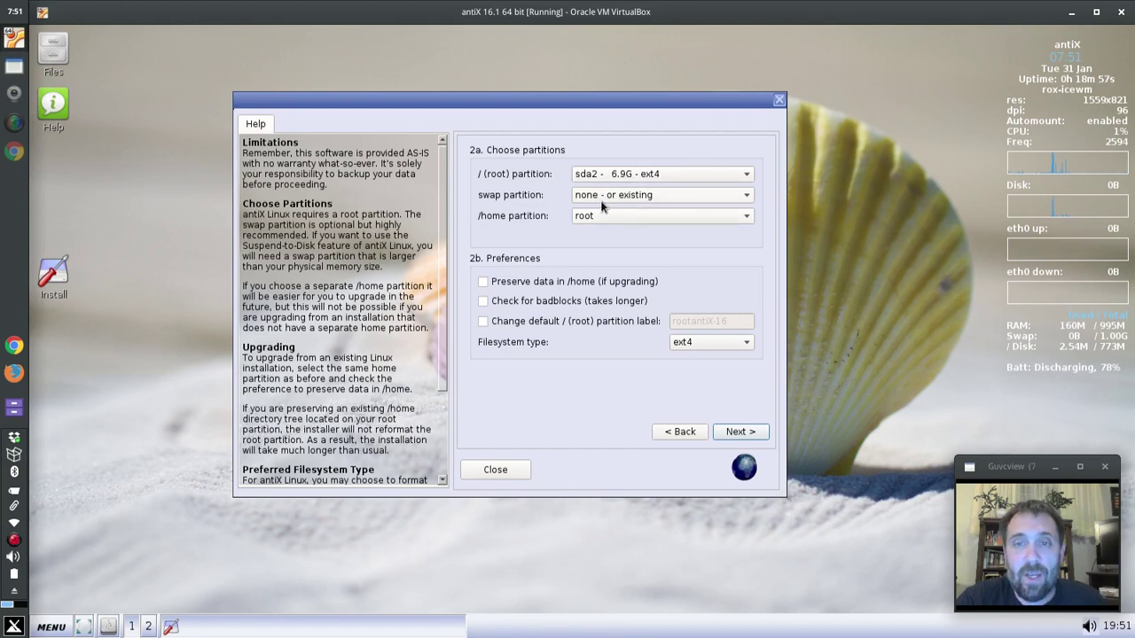
click(621, 197)
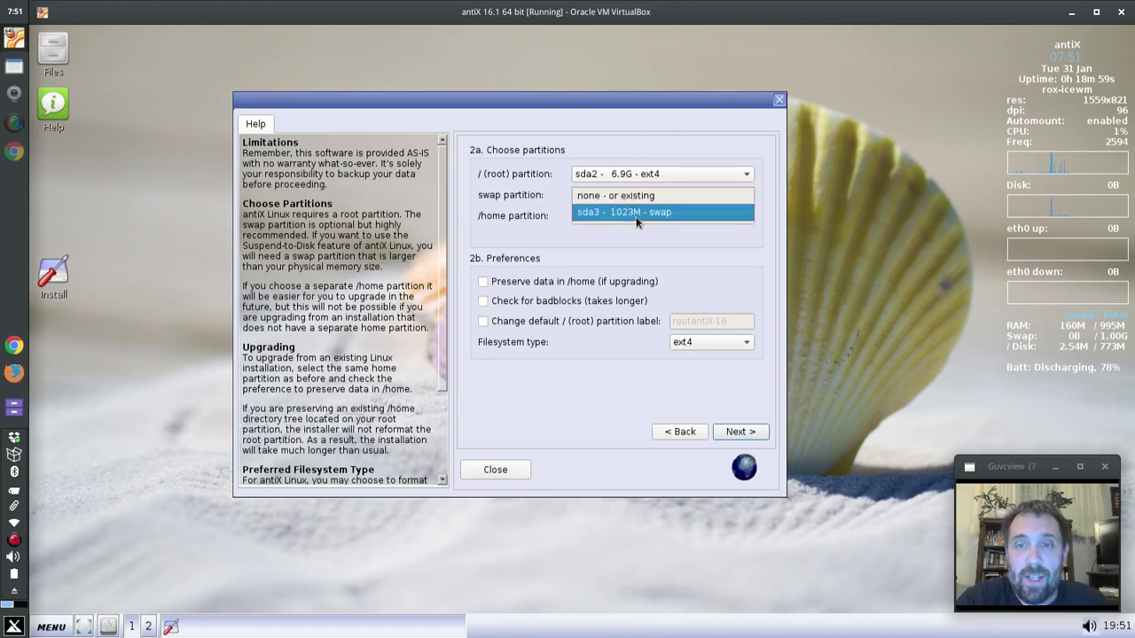
click(626, 196)
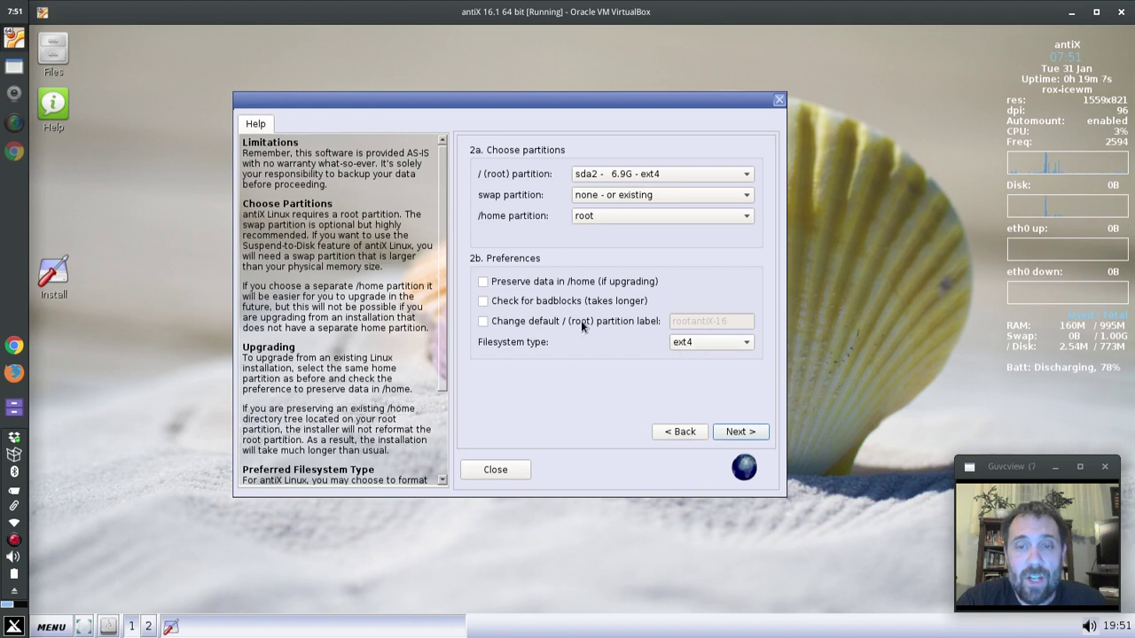
click(741, 433)
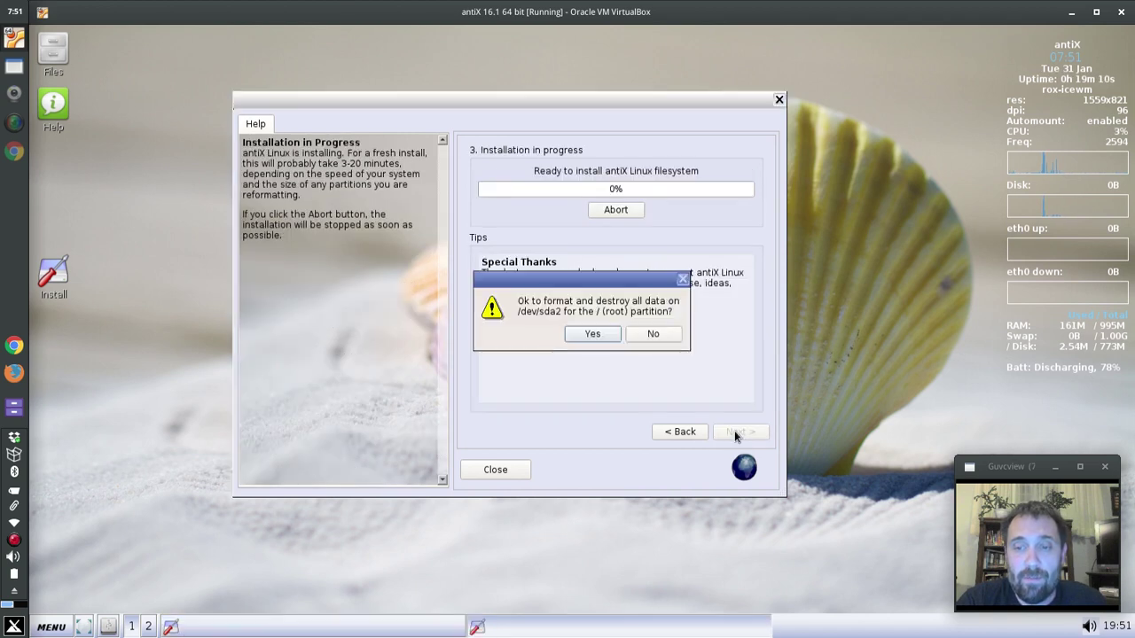
- Approve formatting the root partition and wait until the copy reaches Select Boot Method
click(592, 335)
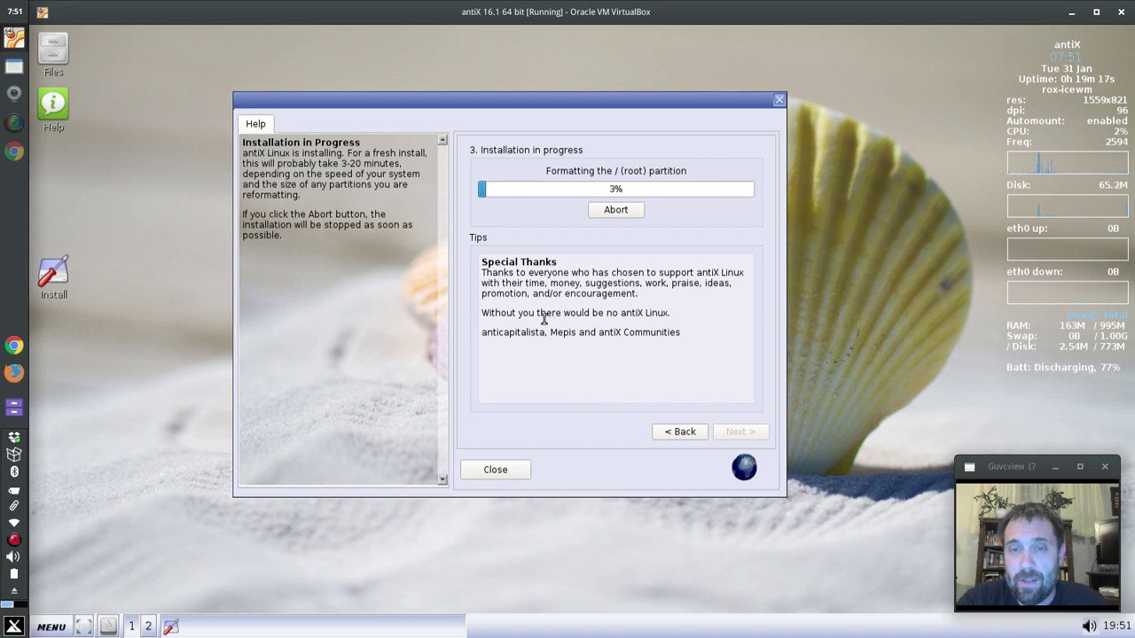
click(17, 544)
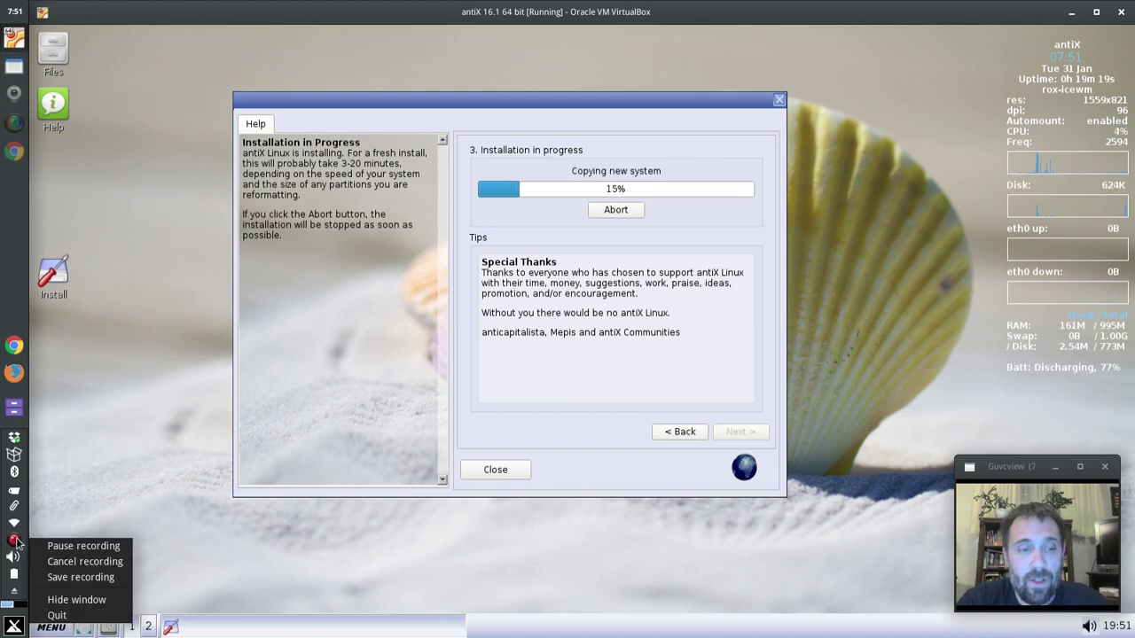
click(40, 543)
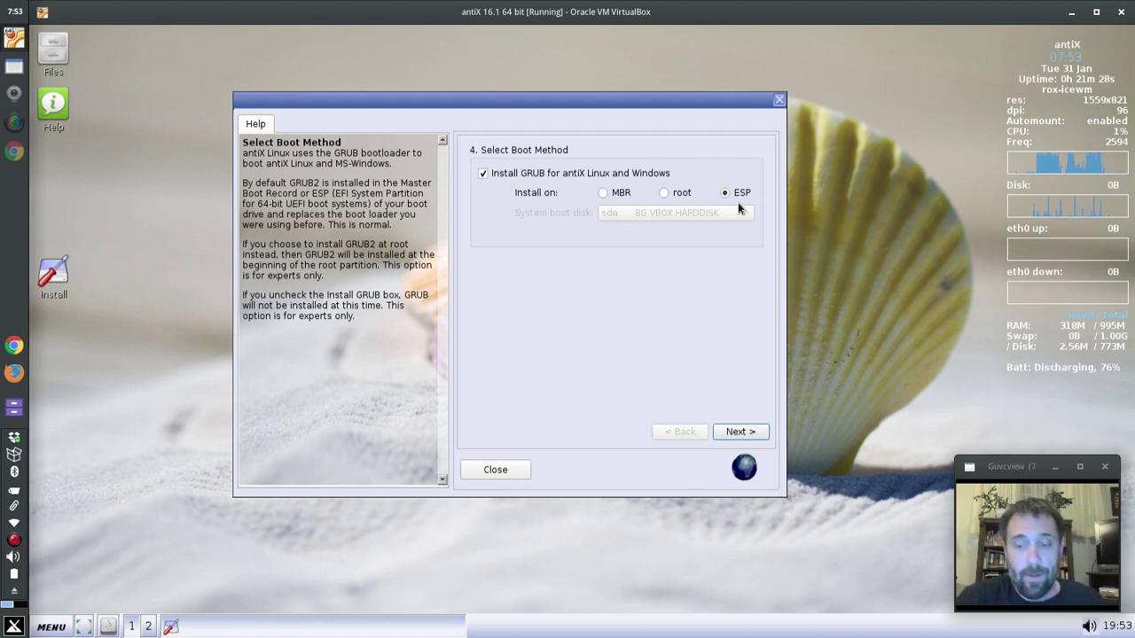
- Install the GRUB bootloader on the ESP at sda1
click(741, 432)
click(522, 317)
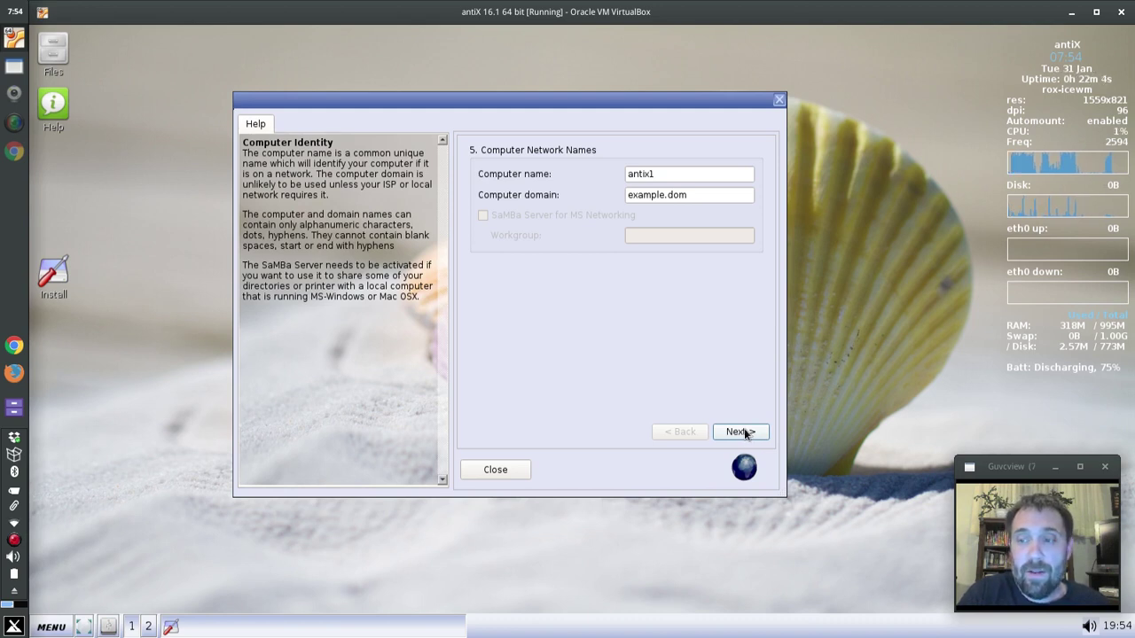
- Keep the default network and locale settings, then enter the user's login name and password twice
click(742, 432)
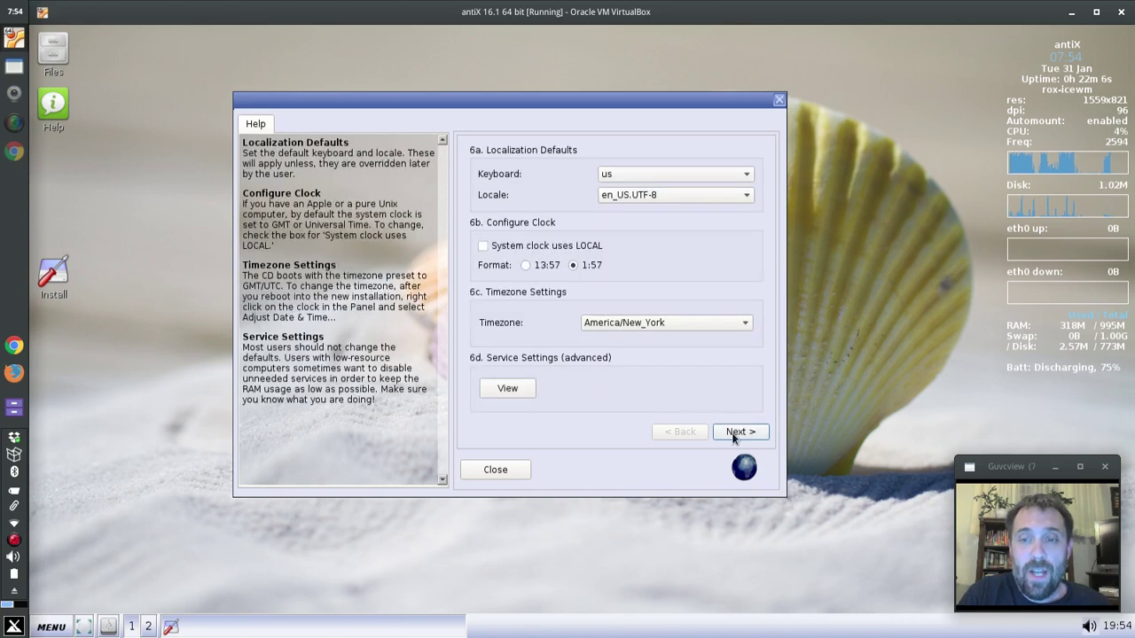
click(733, 434)
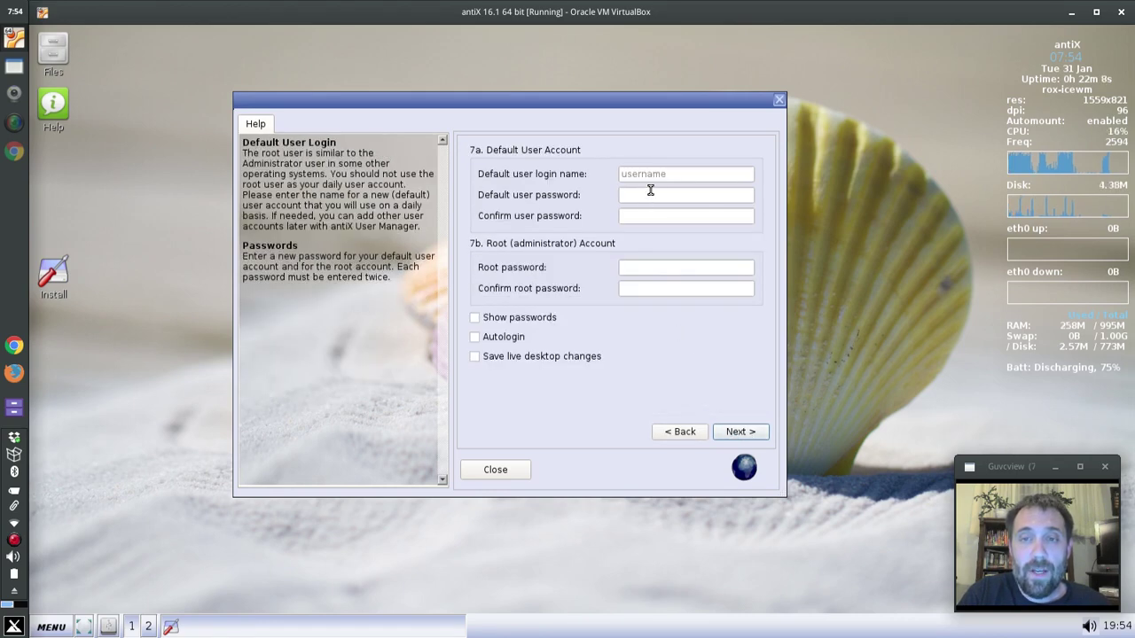
click(663, 168)
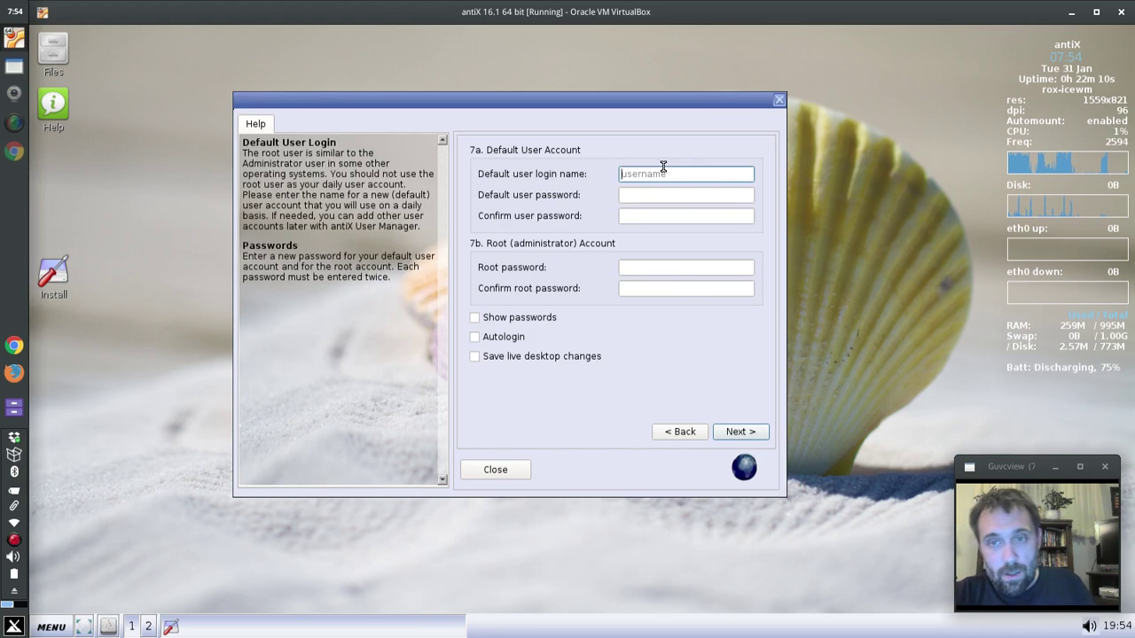
text(dolphin)
key(Tab)
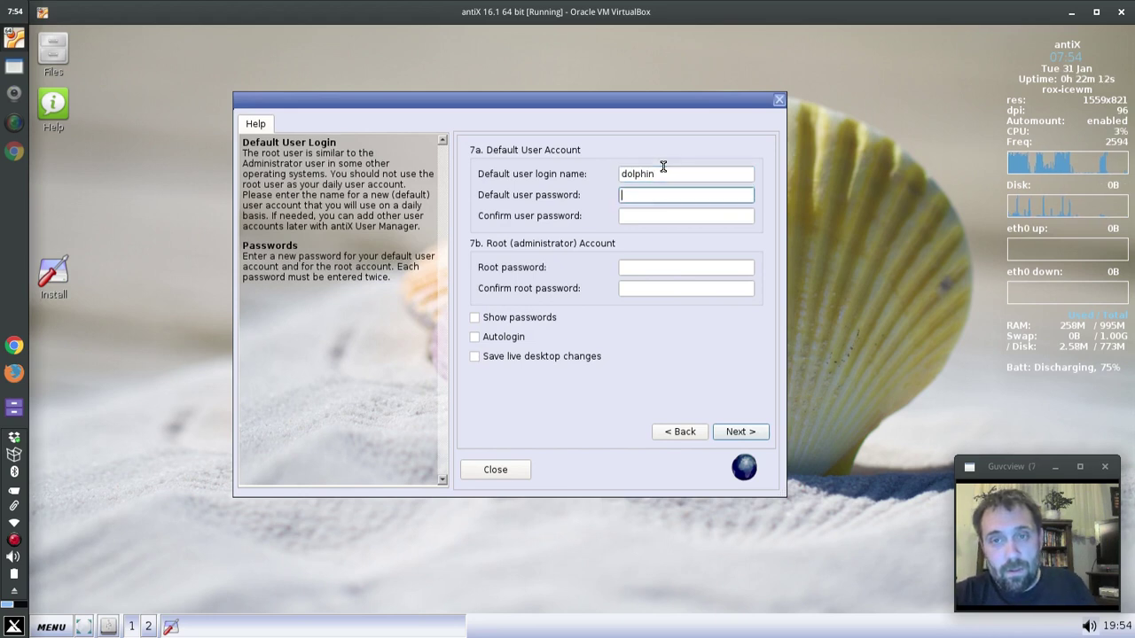
text(demo)
key(Tab)
text(demo)
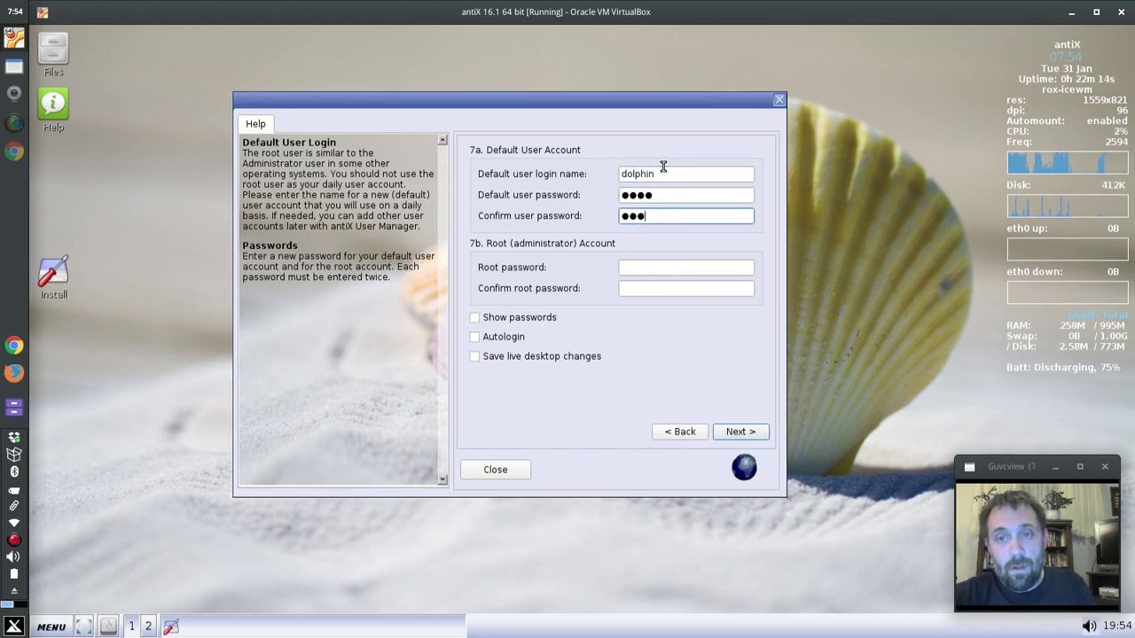
- Enter and confirm the root password, then complete the installation
key(Tab)
text(root)
key(Tab)
text(root)
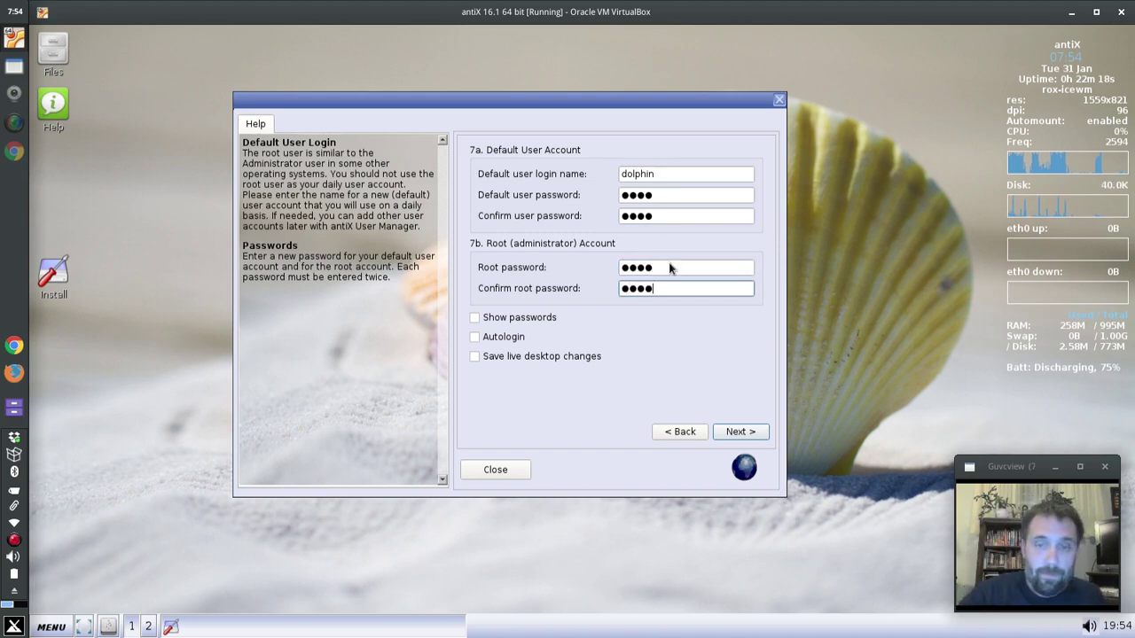
click(737, 432)
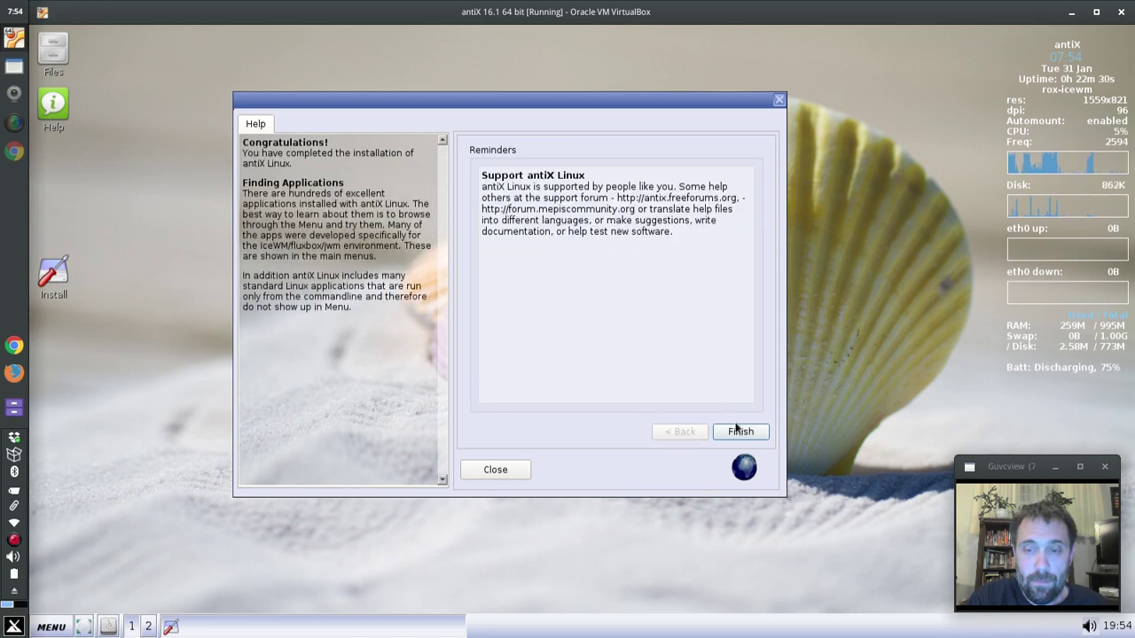
- Finish the installer, reboot, and boot the antiX 16.1 GNU/Linux GRUB entry
click(740, 432)
click(660, 348)
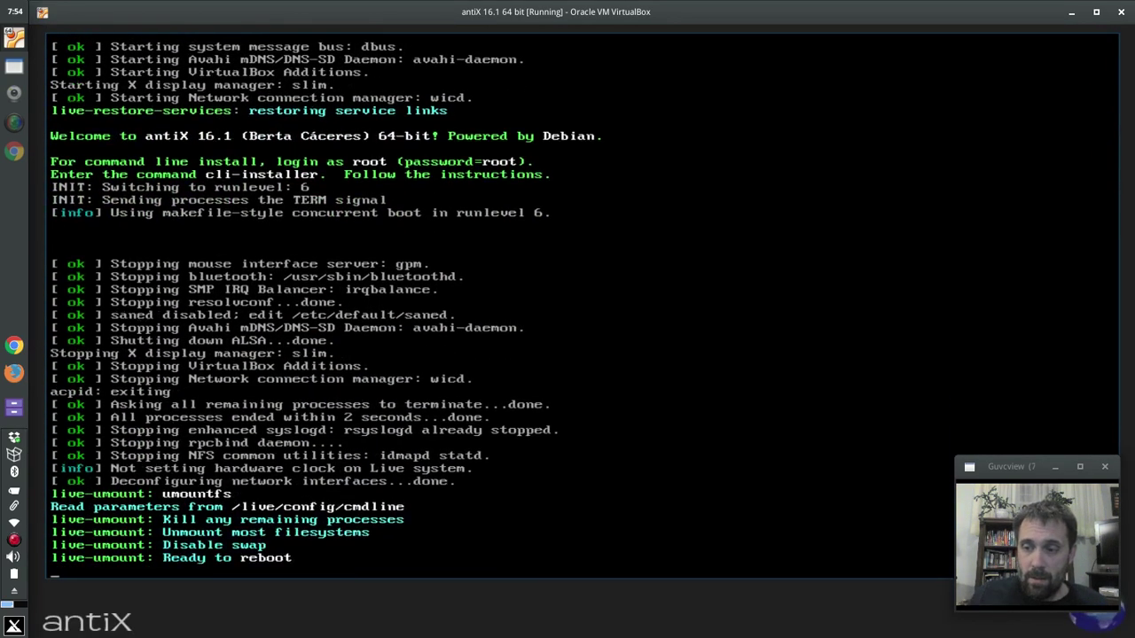
key(Return)
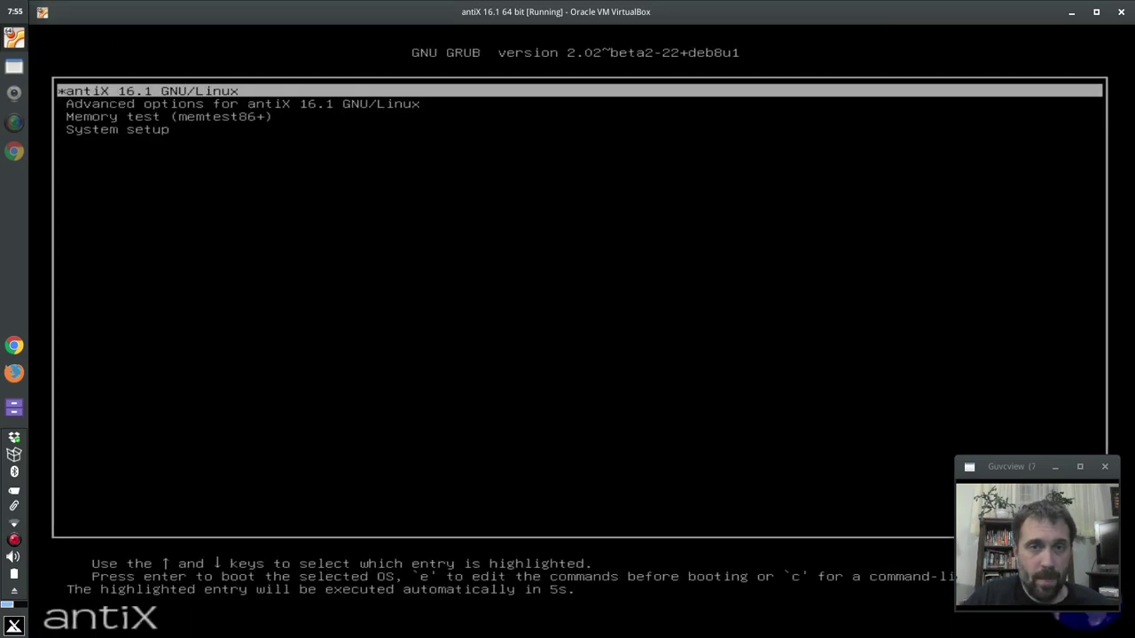
key(Down)
key(Up)
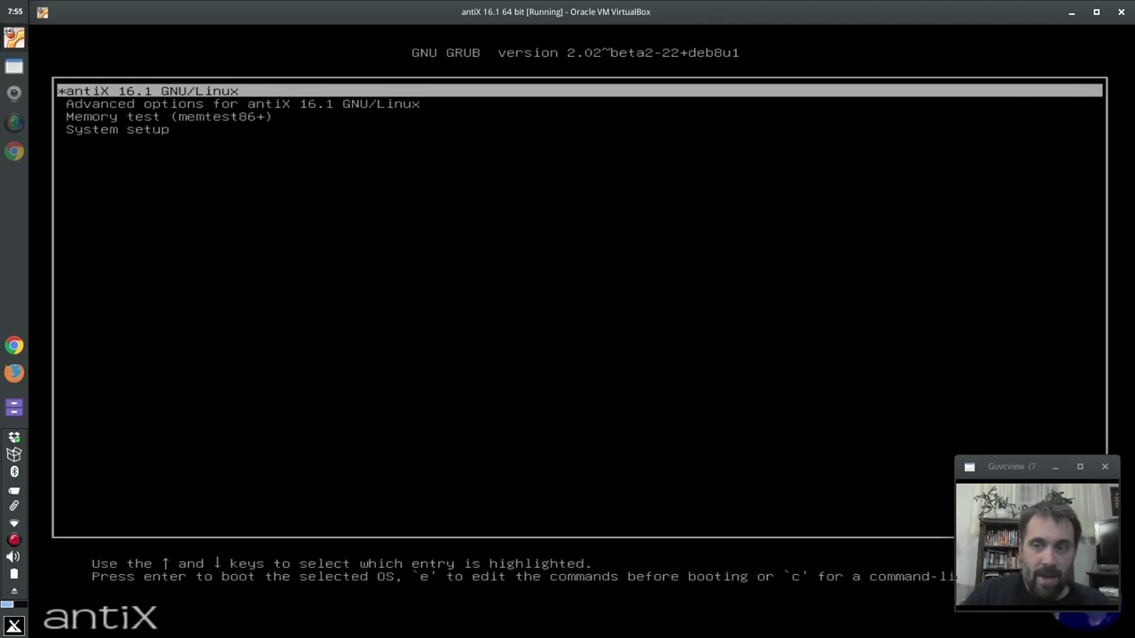
key(Return)
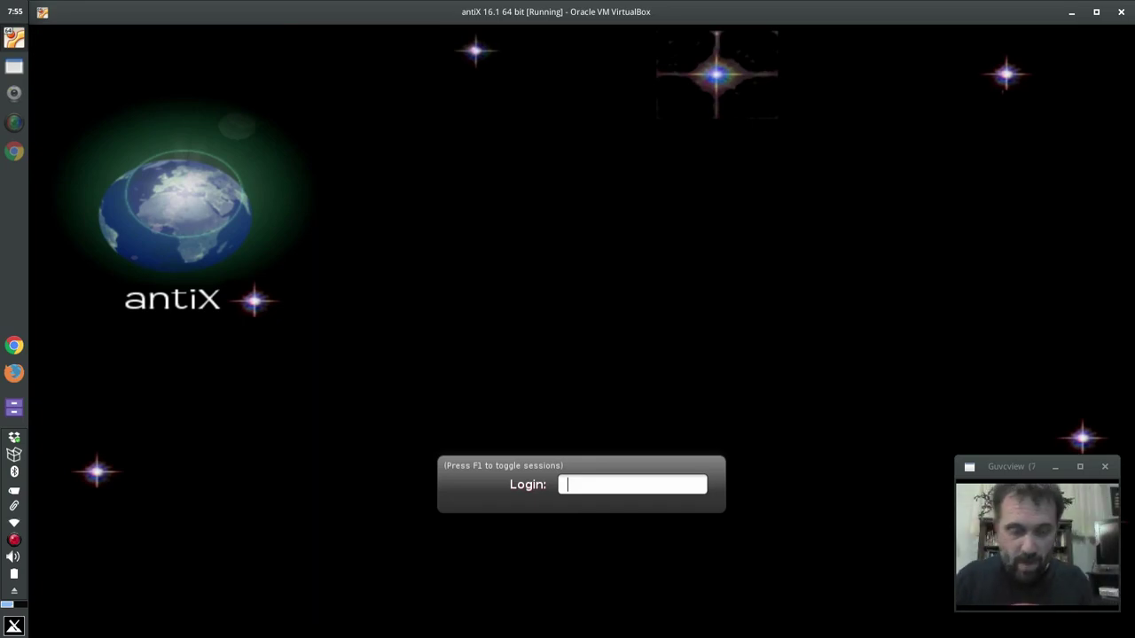
- Log in with the new user's login name and password
text(stephen)
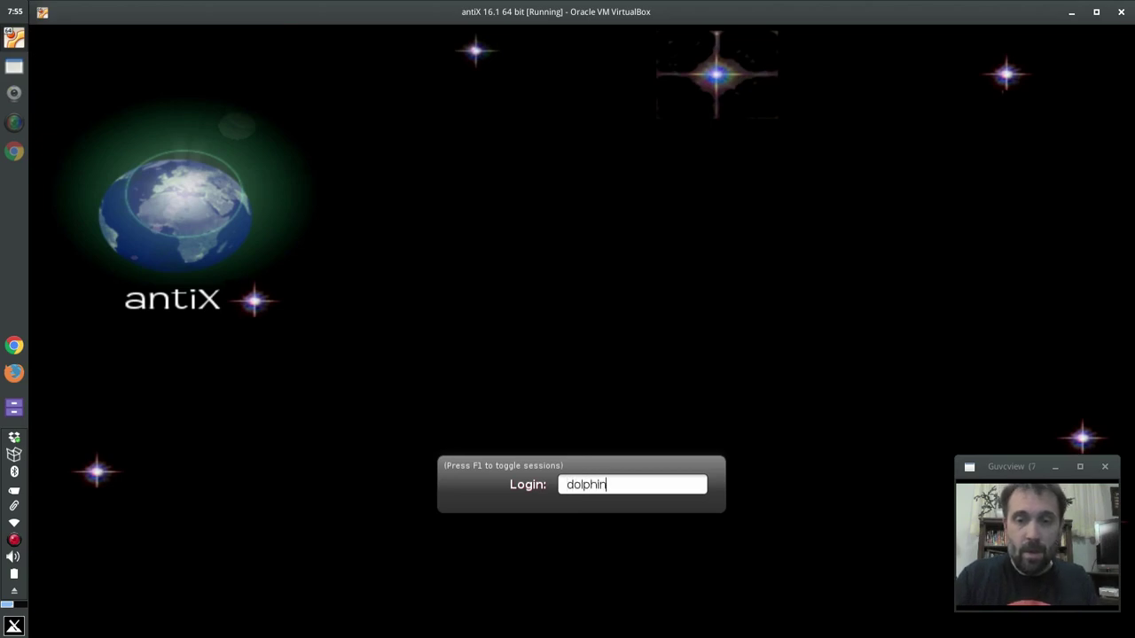
key(Return)
text(****)
key(Return)
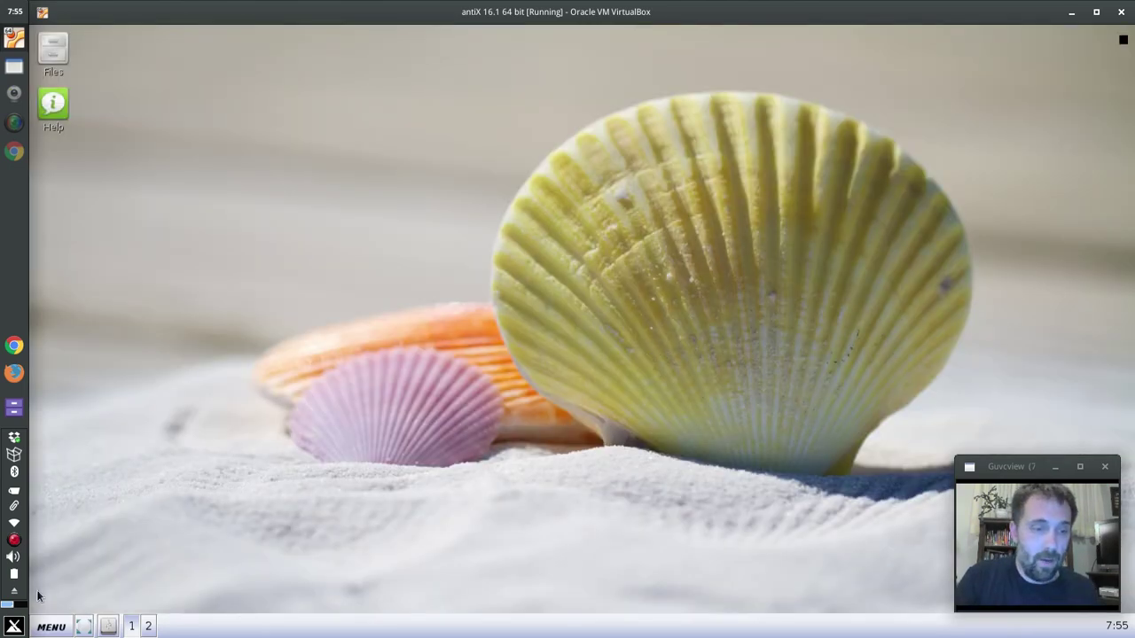
- Run 'sudo update-grub' in a ROXTerm terminal with the account password, then close it
click(51, 626)
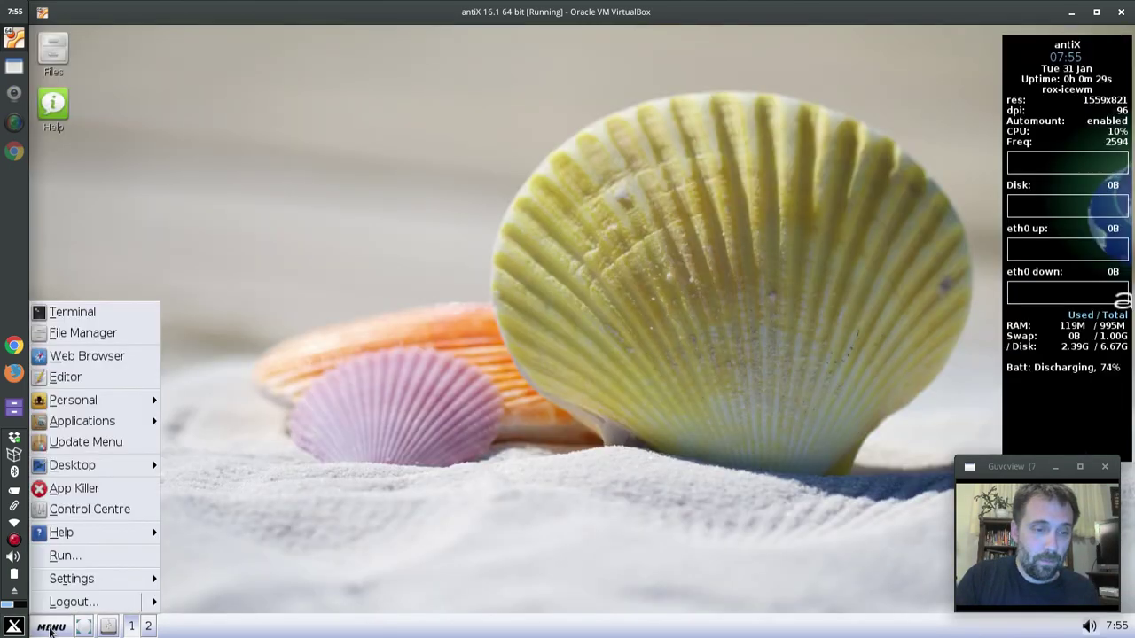
click(107, 310)
text(sudo u)
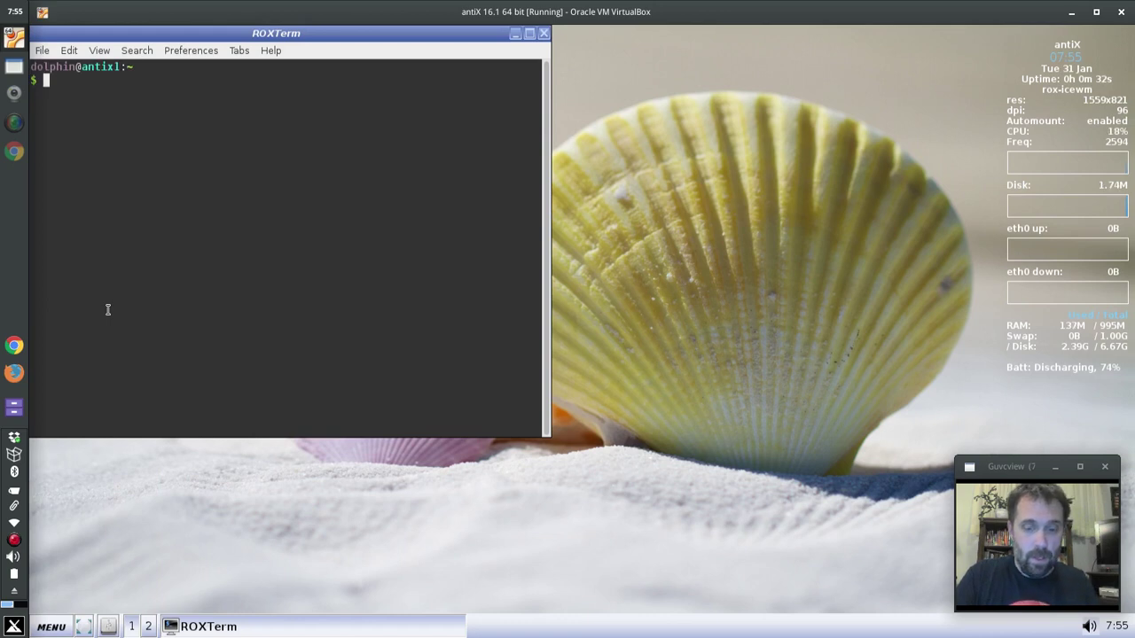
text(pdate-g)
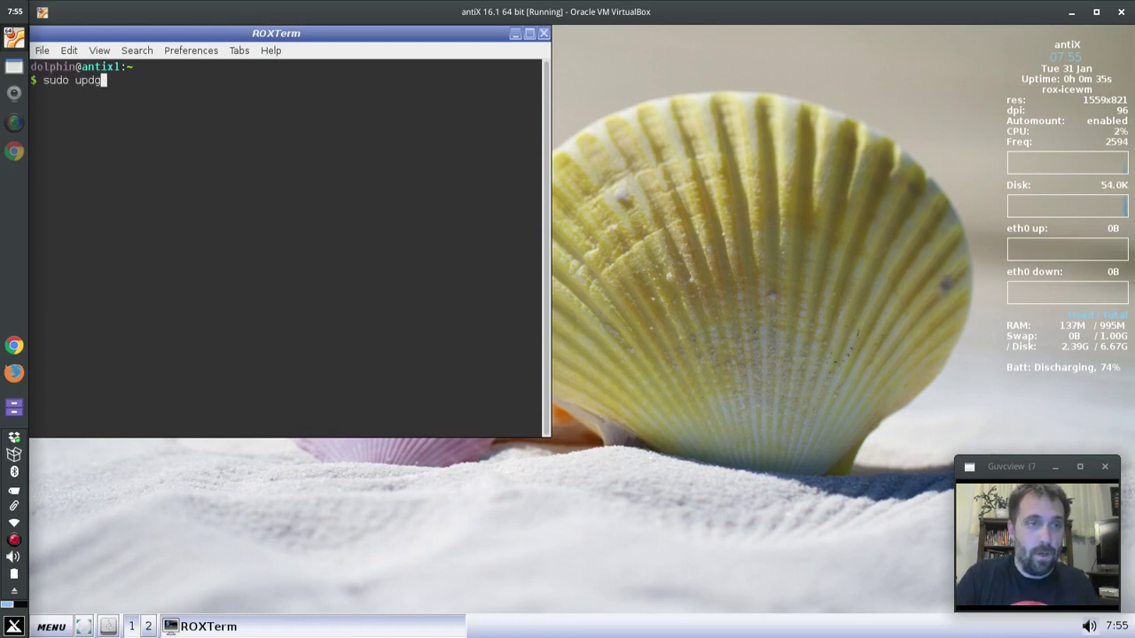
text(rub)
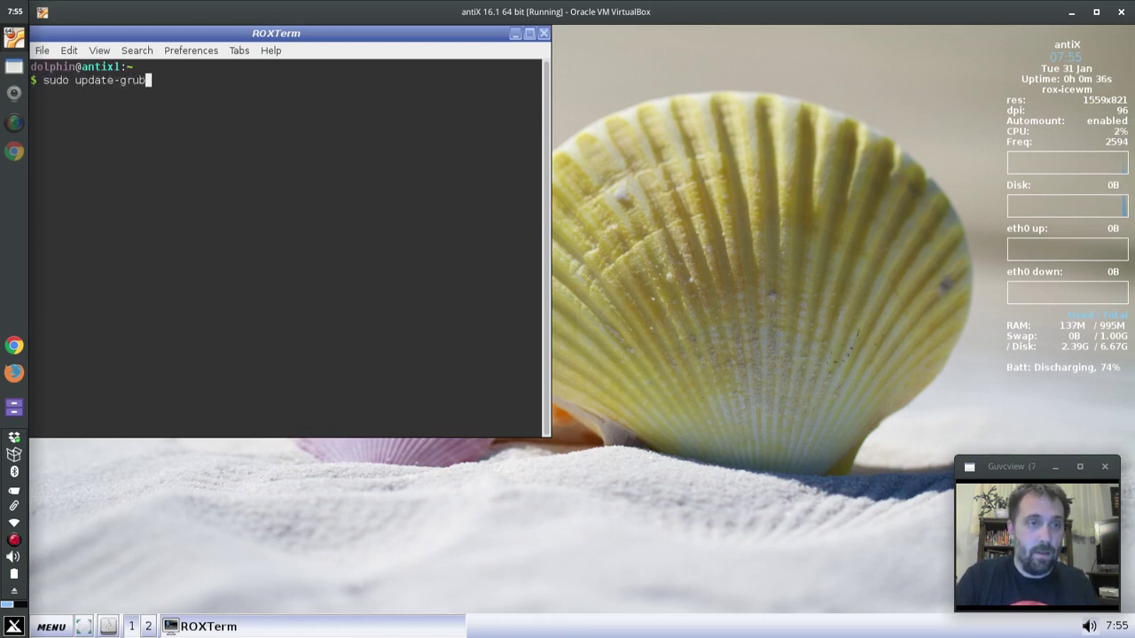
key(Return)
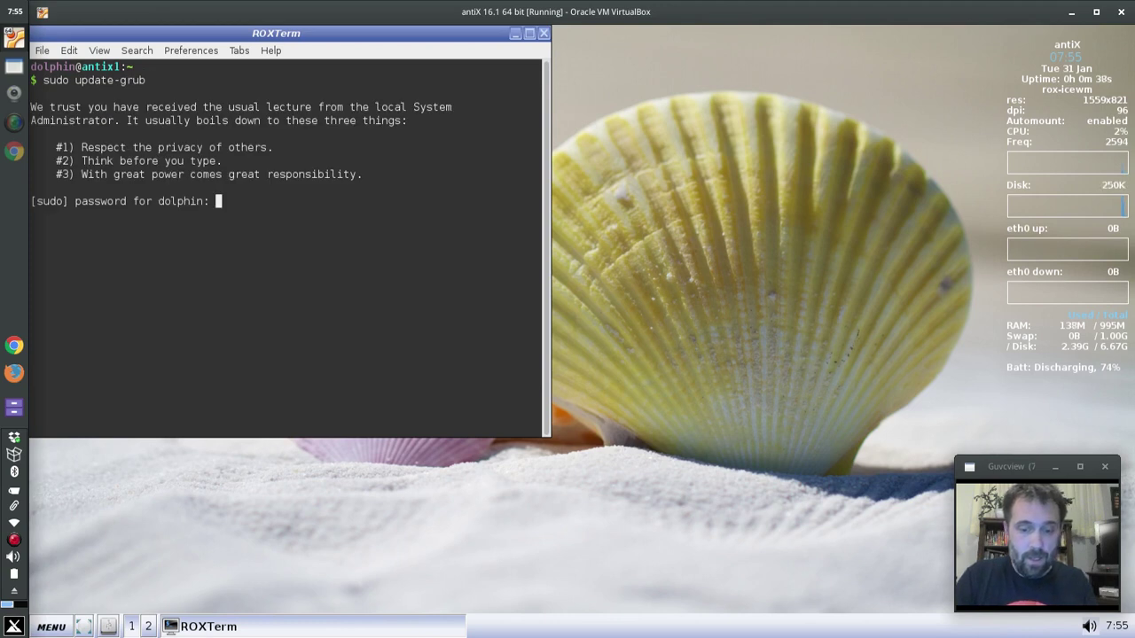
key(Return)
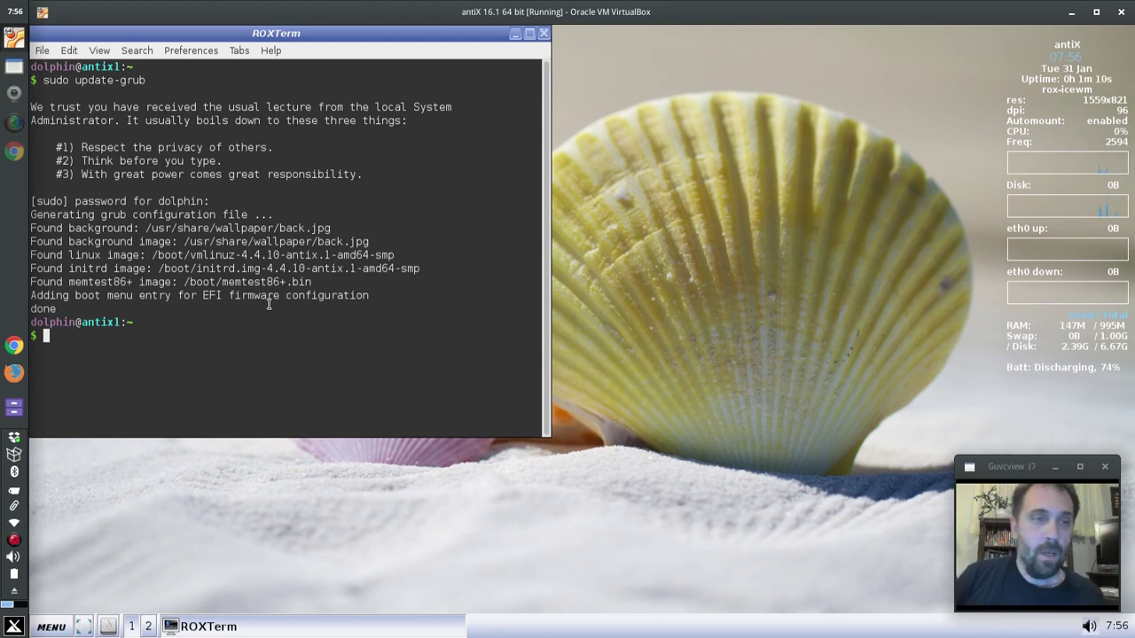
click(545, 34)
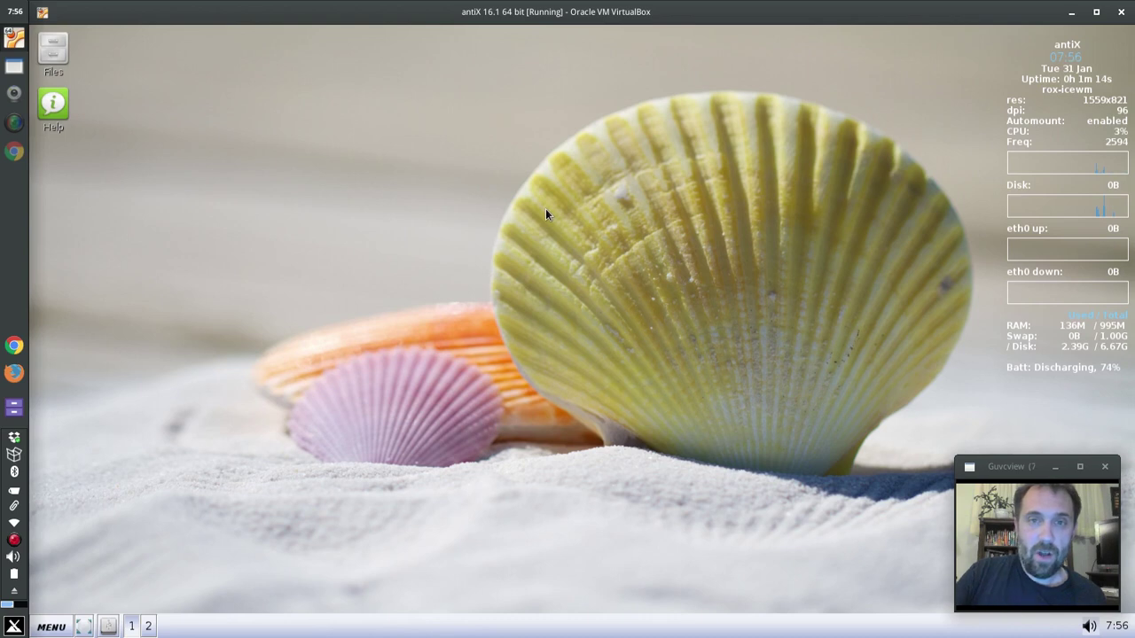